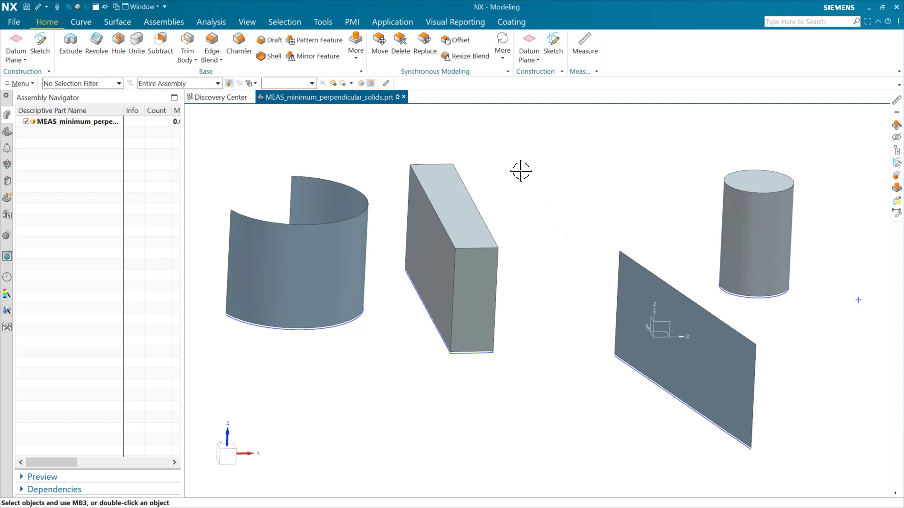
Measure the Minimum Perpendicular distance between the flat sheet's face and the solid cylinder's side face, with face results filtered out.
{"action": "left_click", "coordinate": [386, 83]}
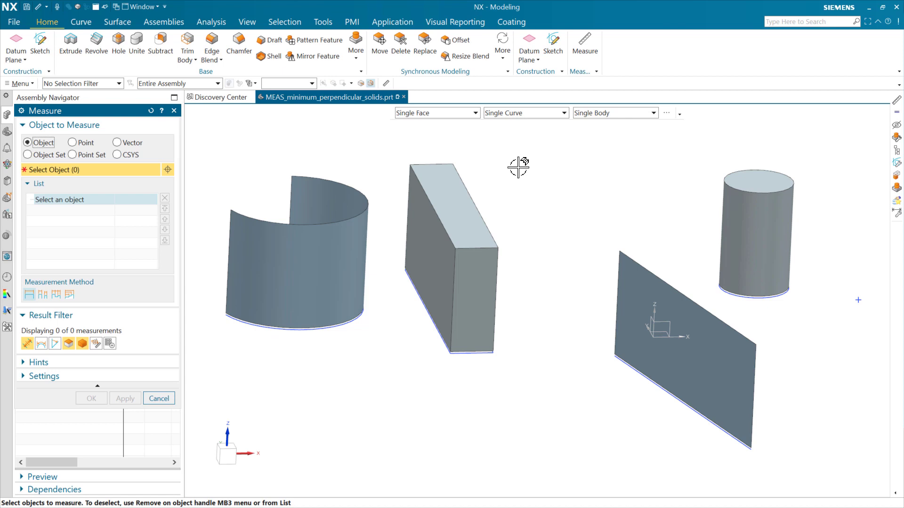
{"action": "left_click", "coordinate": [638, 286]}
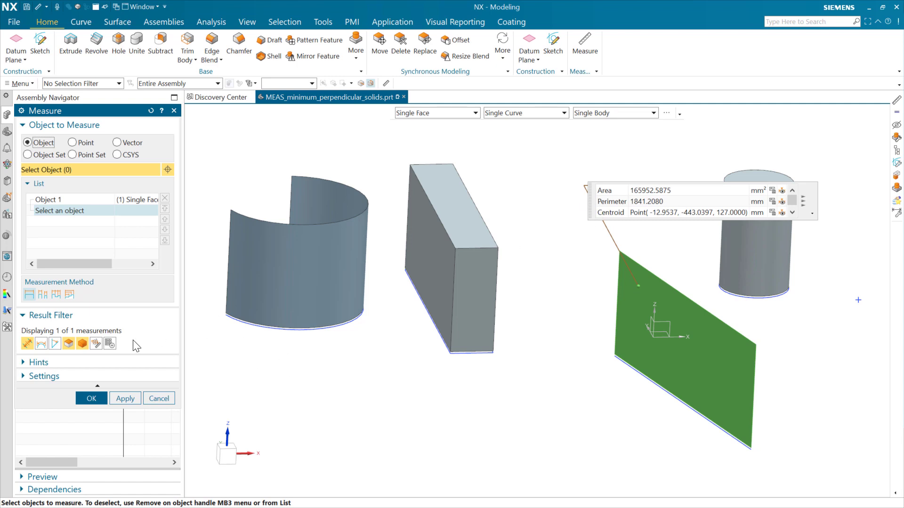
{"action": "left_click", "coordinate": [80, 347]}
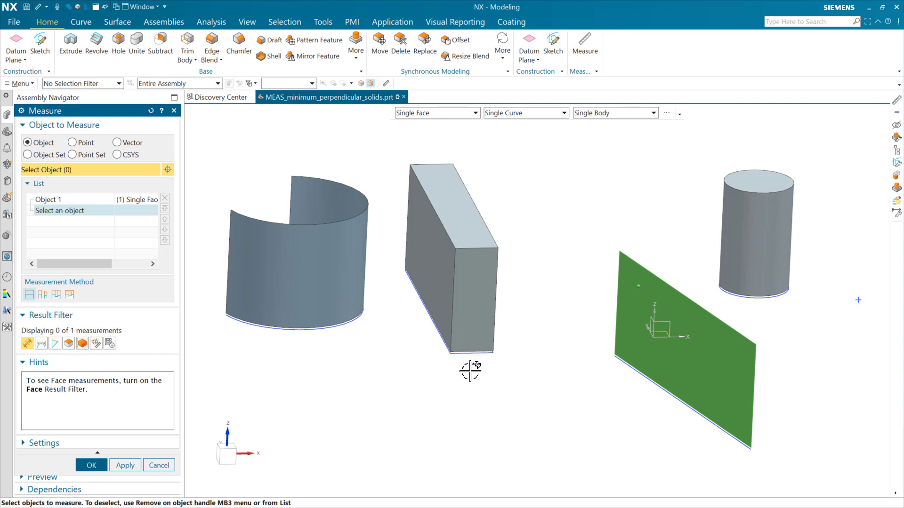
{"action": "left_click", "coordinate": [731, 219]}
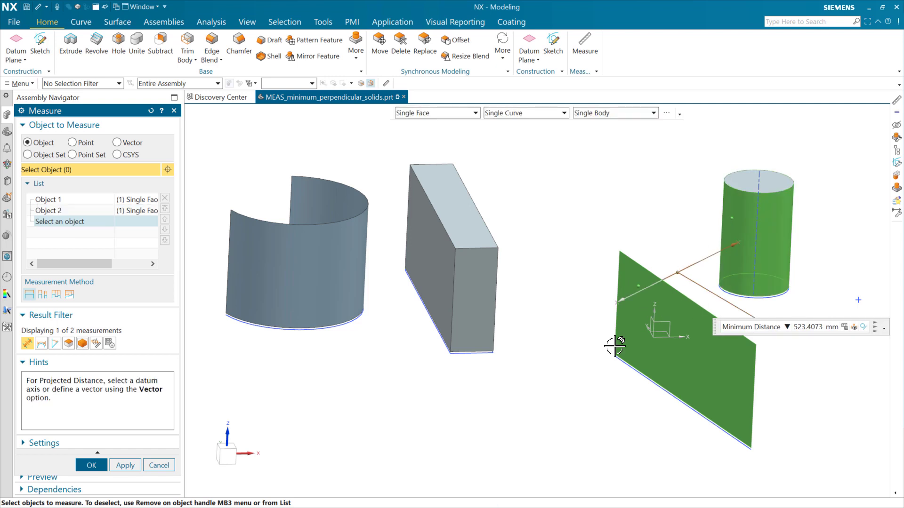
{"action": "middle_click_drag", "start_coordinate": [650, 312], "coordinate": [621, 400]}
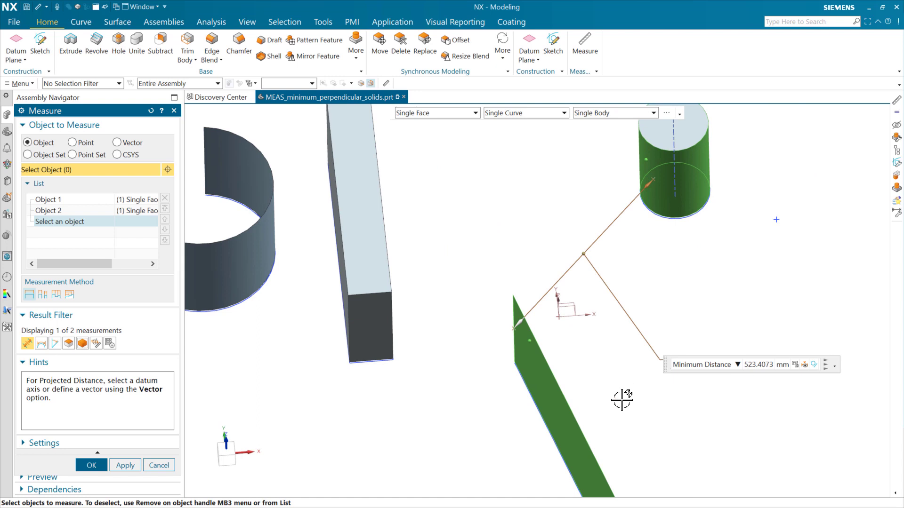
{"action": "left_click", "coordinate": [735, 365]}
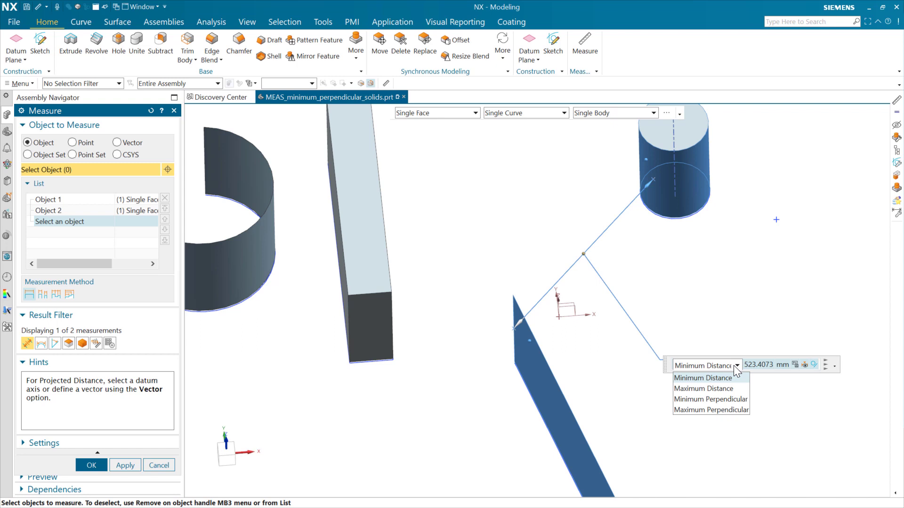
{"action": "left_click", "coordinate": [702, 399]}
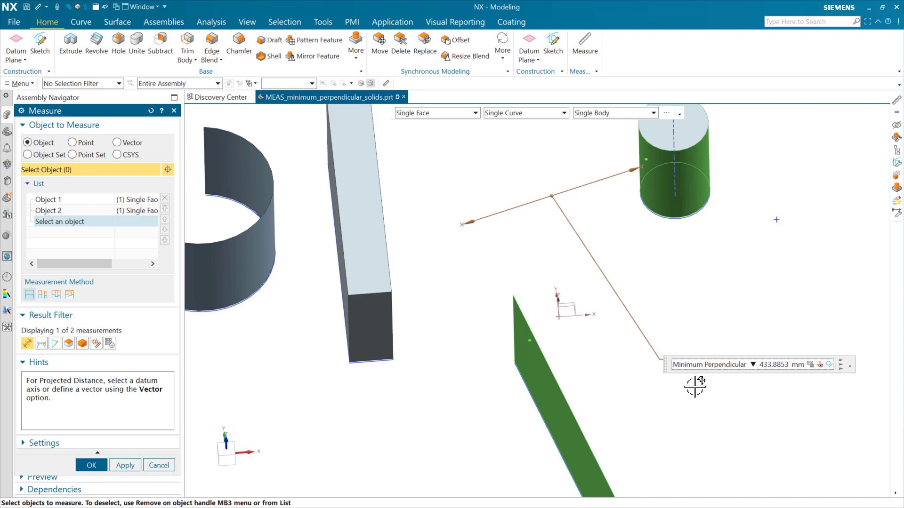
{"action": "left_click", "coordinate": [151, 111]}
Hide the flat sheet body so that only its underlying sketch line remains in view.
{"action": "middle_click_drag", "start_coordinate": [501, 354], "coordinate": [490, 290], "text": "shift"}
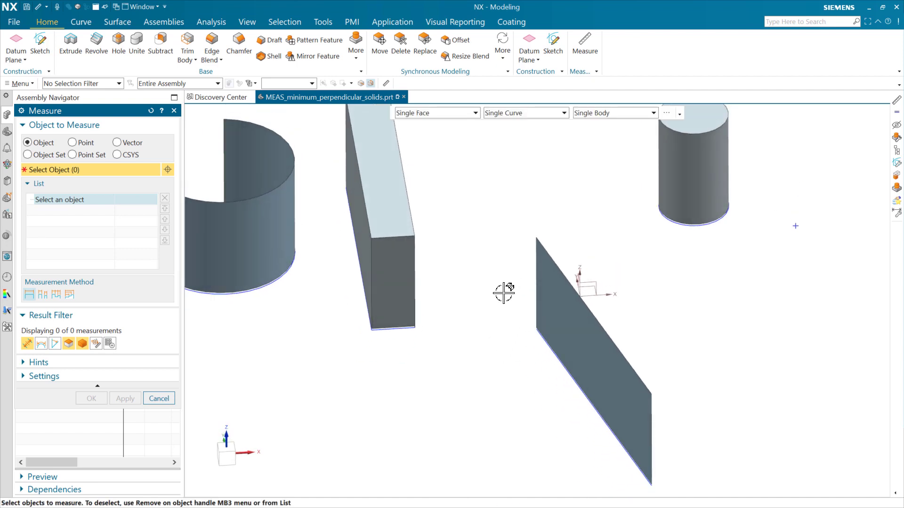
{"action": "key", "text": "ctrl+b"}
{"action": "left_click", "coordinate": [566, 339]}
{"action": "middle_click", "coordinate": [535, 335]}
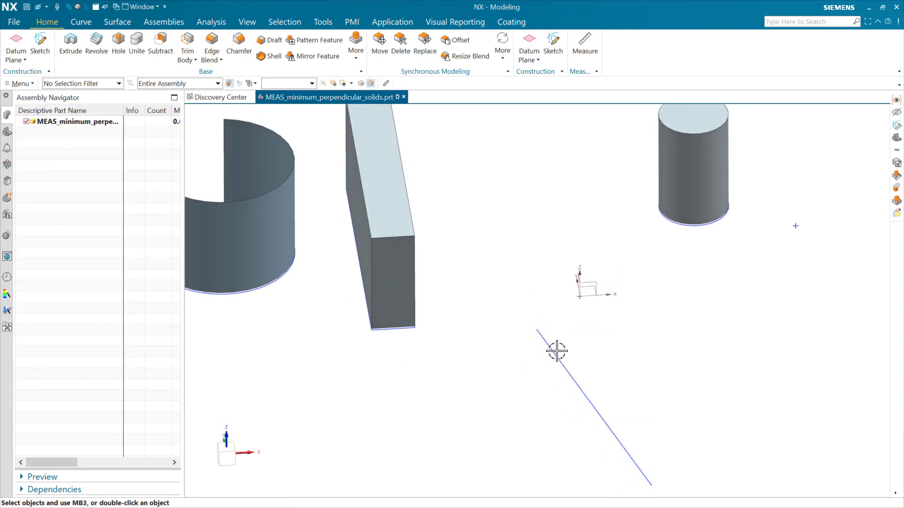
Measure the Minimum Perpendicular distance between the sketch line and the separate point beyond the cylinder, and inspect it from several angles.
{"action": "mouse_move", "coordinate": [545, 372]}
{"action": "middle_mouse_down"}
{"action": "mouse_move", "coordinate": [541, 360]}
{"action": "mouse_move", "coordinate": [527, 374]}
{"action": "middle_mouse_up"}
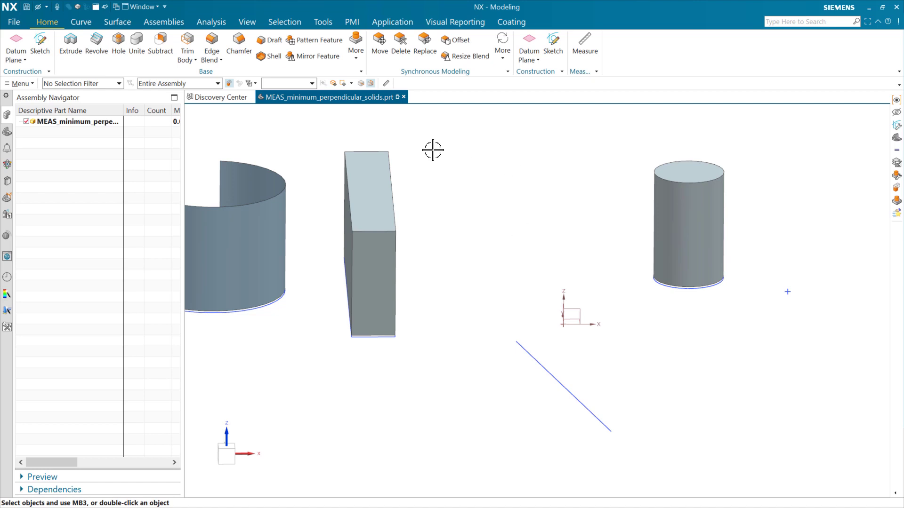
{"action": "left_click", "coordinate": [386, 84]}
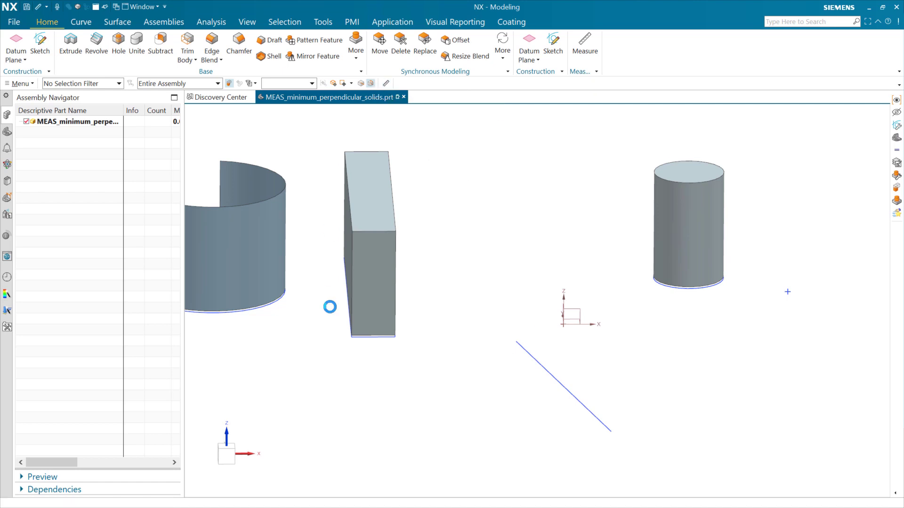
{"action": "left_click", "coordinate": [531, 355]}
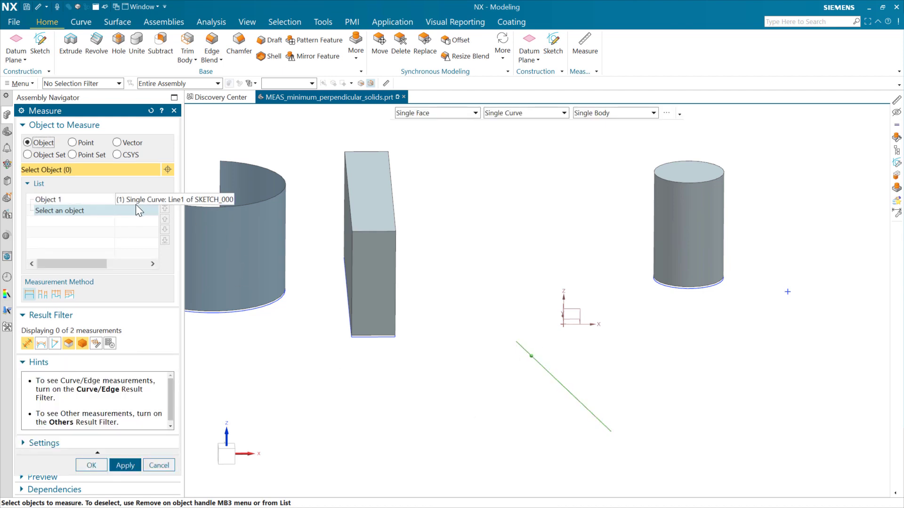
{"action": "left_click", "coordinate": [787, 292]}
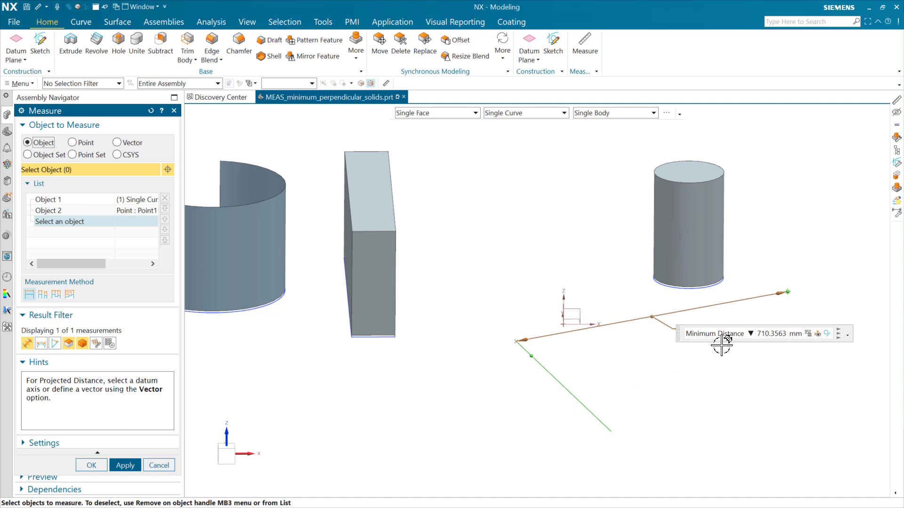
{"action": "left_click", "coordinate": [747, 336]}
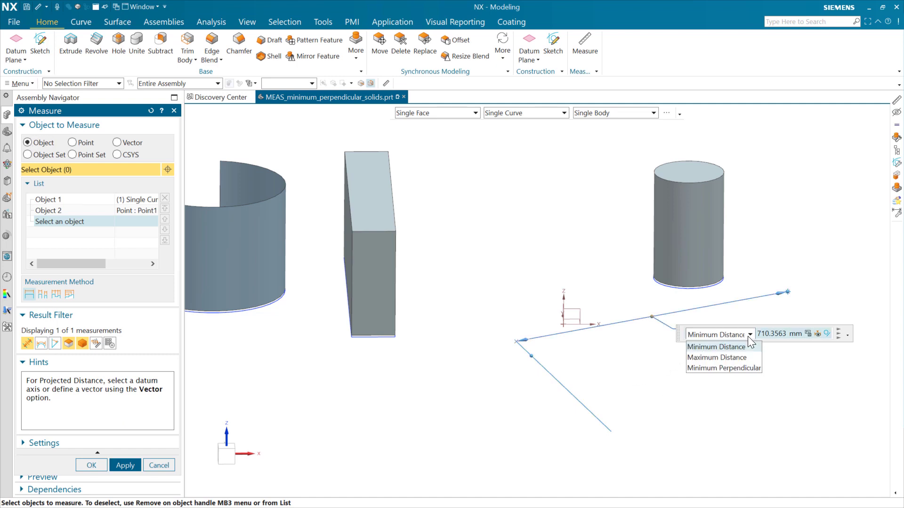
{"action": "left_click", "coordinate": [730, 369]}
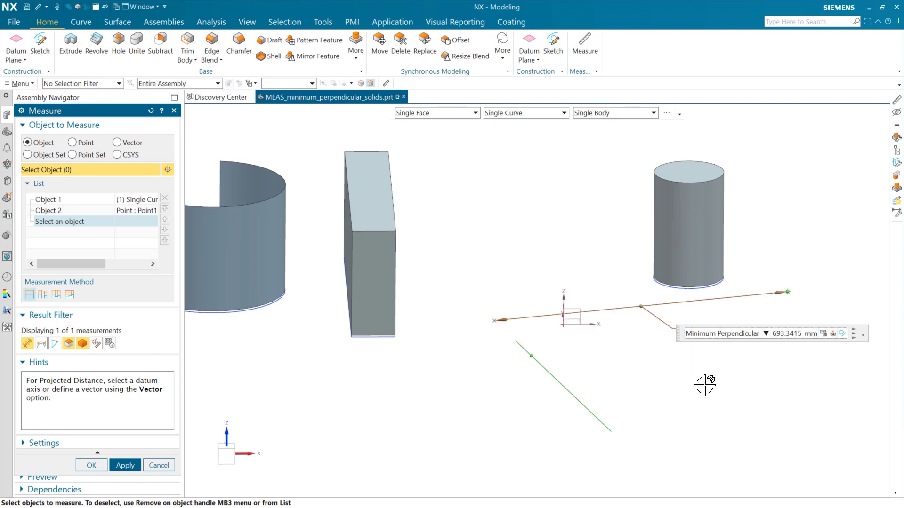
{"action": "mouse_move", "coordinate": [620, 377]}
{"action": "middle_mouse_down"}
{"action": "mouse_move", "coordinate": [613, 414]}
{"action": "mouse_move", "coordinate": [611, 363]}
{"action": "middle_mouse_up"}
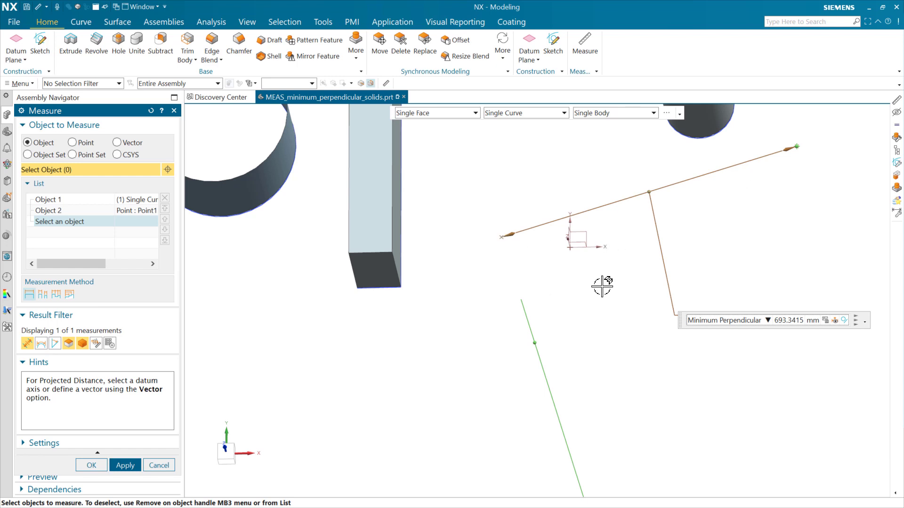
{"action": "middle_click_drag", "start_coordinate": [605, 274], "coordinate": [567, 282]}
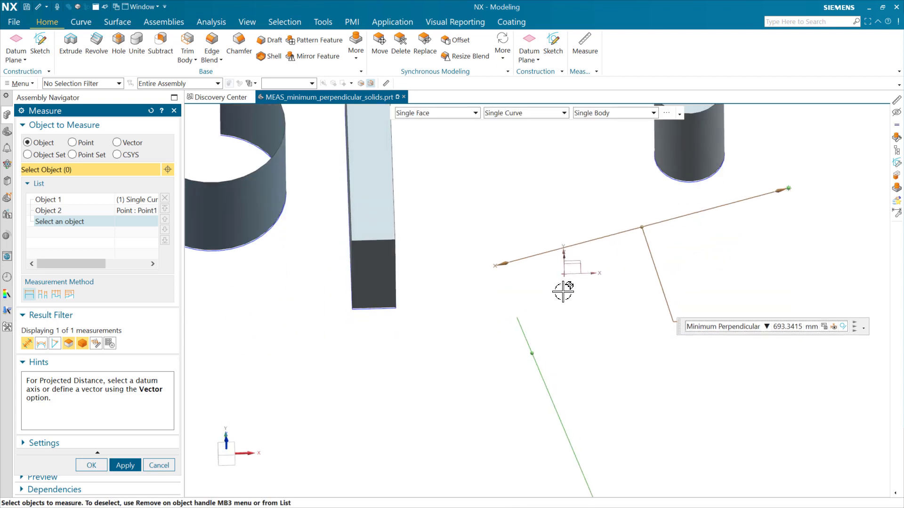
{"action": "middle_click_drag", "start_coordinate": [616, 367], "coordinate": [693, 328], "text": "shift"}
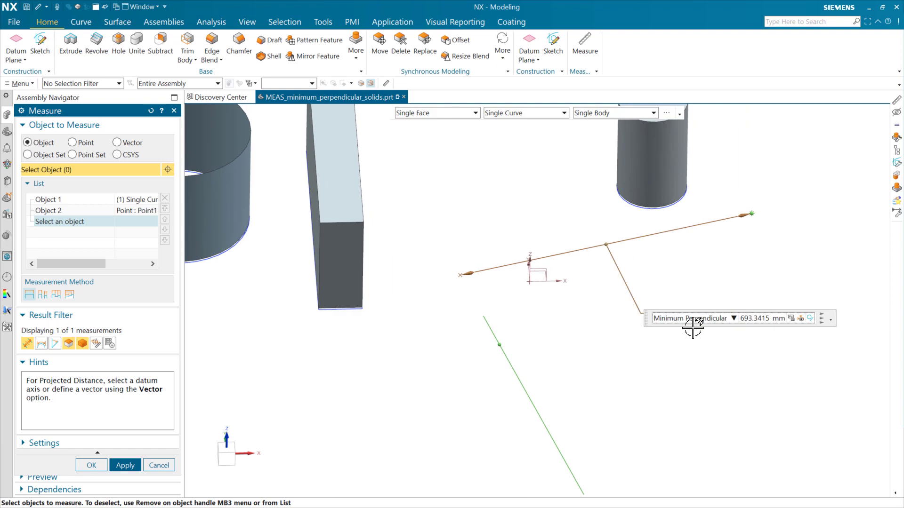
Using the sketch line as the single reference object, also measure to the cylinder's top edge and the block's short top edge.
{"action": "left_click", "coordinate": [69, 295]}
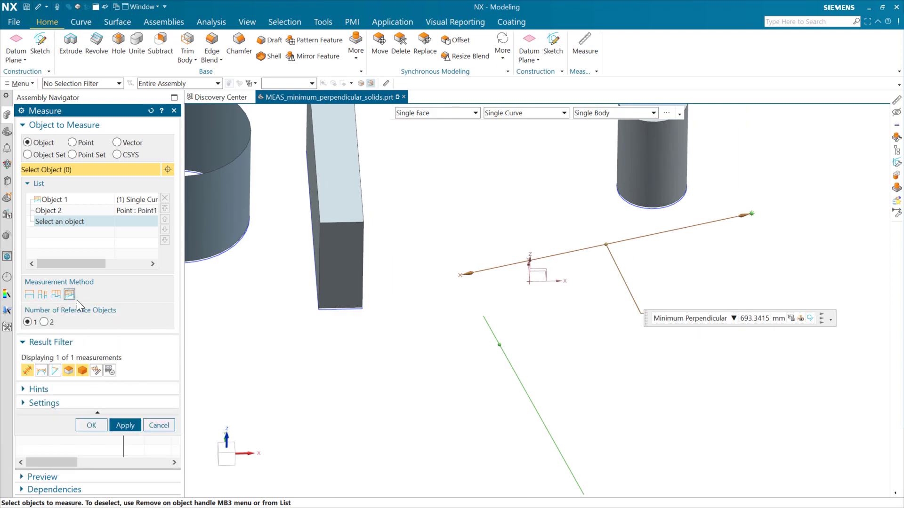
{"action": "middle_click_drag", "start_coordinate": [525, 341], "coordinate": [555, 363]}
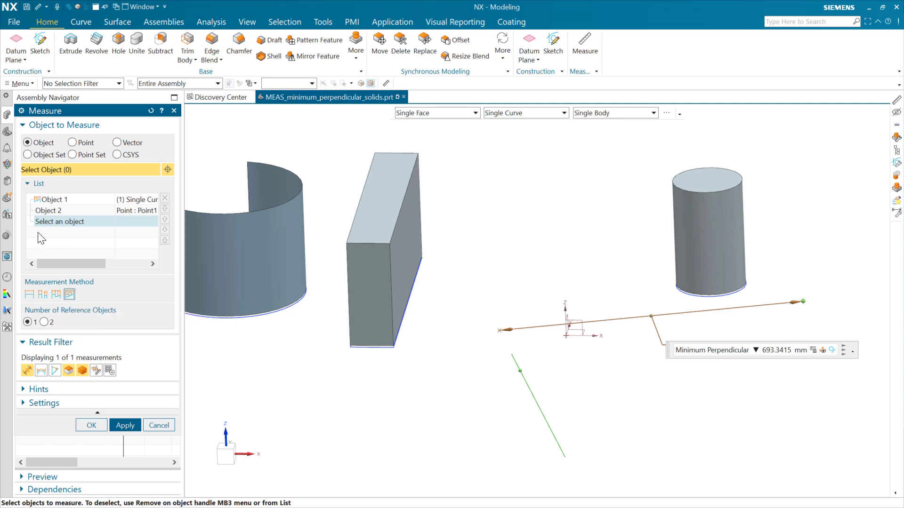
{"action": "left_click", "coordinate": [30, 295]}
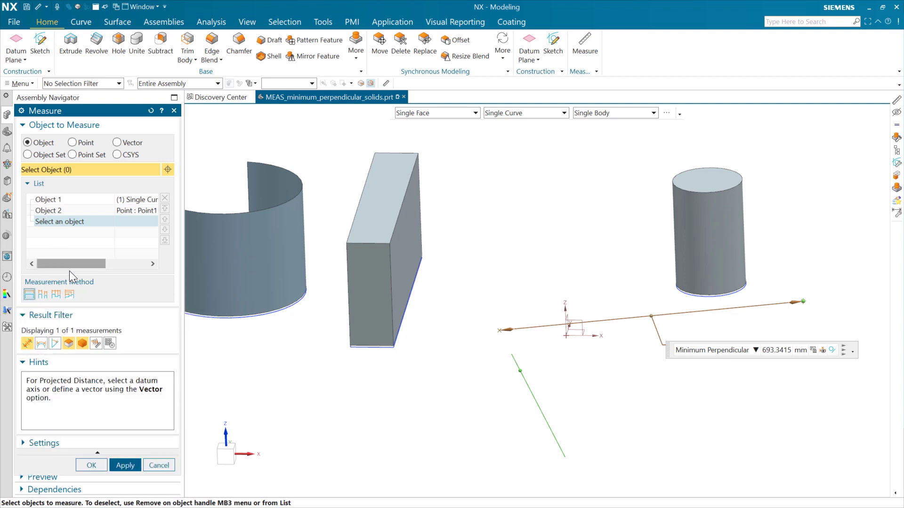
{"action": "left_click", "coordinate": [69, 295]}
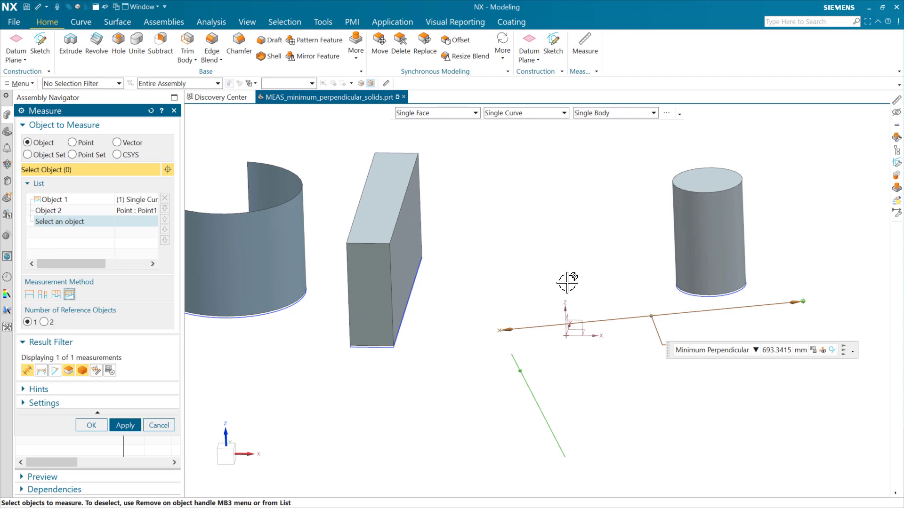
{"action": "left_click", "coordinate": [677, 186]}
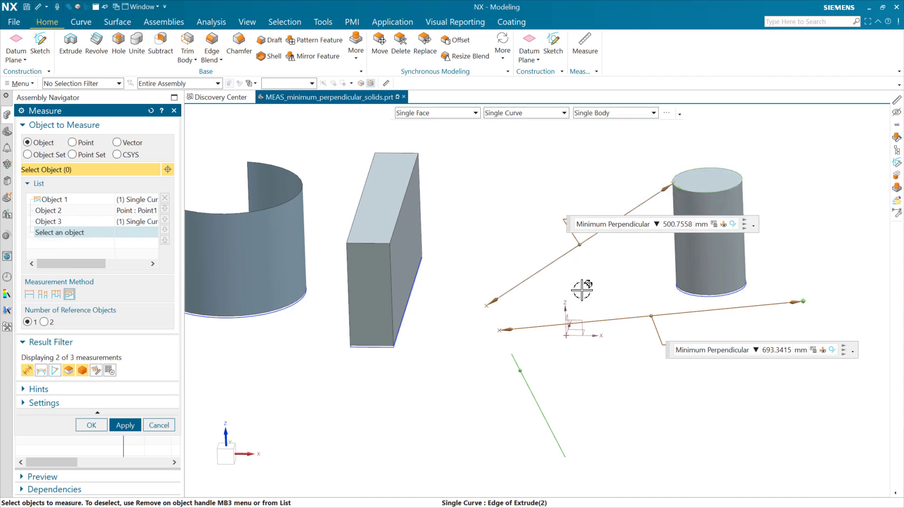
{"action": "middle_click_drag", "start_coordinate": [562, 342], "coordinate": [553, 338]}
{"action": "middle_click_drag", "start_coordinate": [554, 339], "coordinate": [553, 342]}
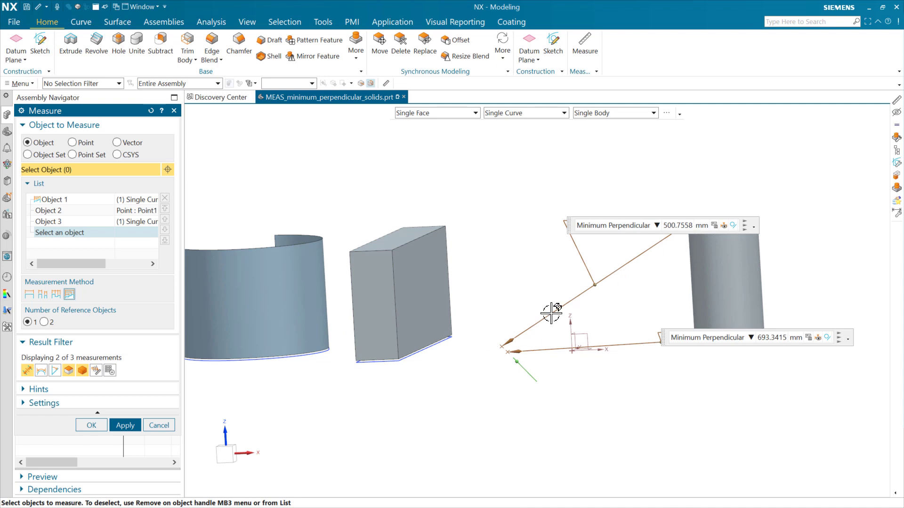
{"action": "left_click", "coordinate": [443, 226]}
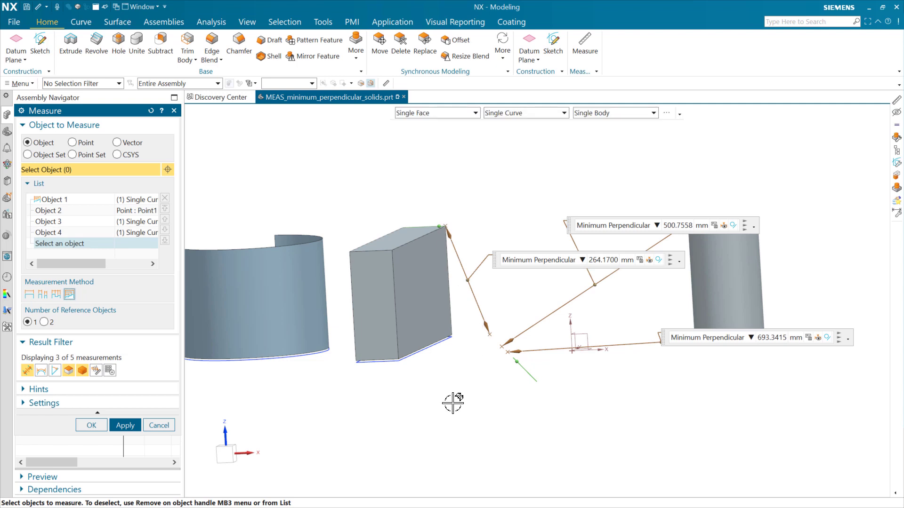
{"action": "mouse_move", "coordinate": [490, 399]}
{"action": "middle_mouse_down"}
{"action": "mouse_move", "coordinate": [484, 456]}
{"action": "mouse_move", "coordinate": [488, 397]}
{"action": "mouse_move", "coordinate": [486, 426]}
{"action": "mouse_move", "coordinate": [490, 405]}
{"action": "middle_mouse_up"}
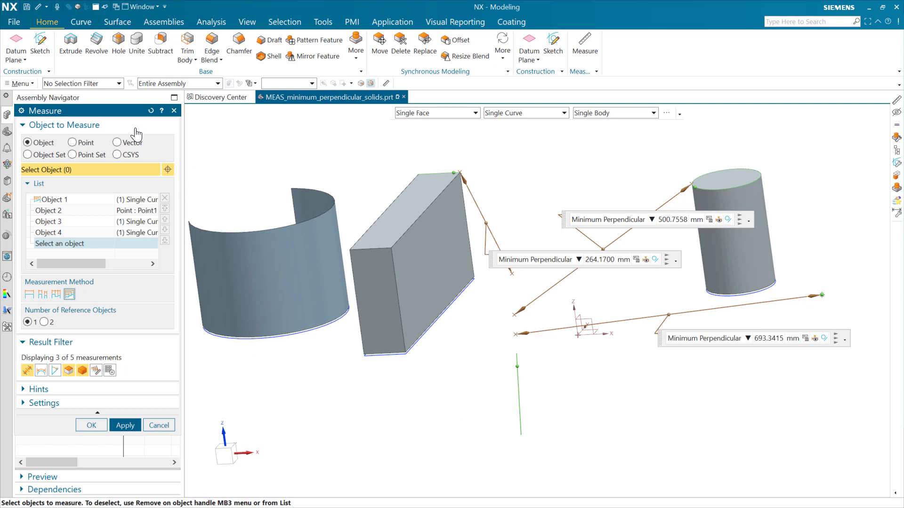
{"action": "left_click", "coordinate": [151, 111]}
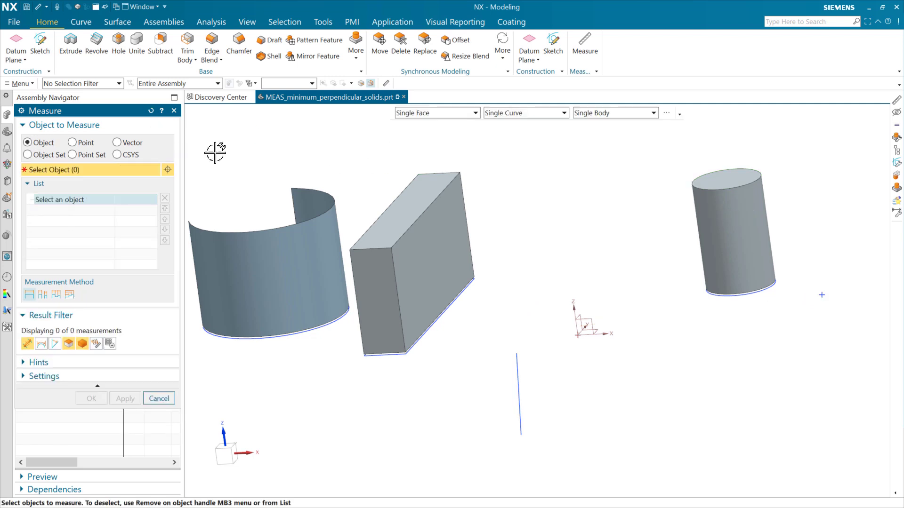
{"action": "left_click", "coordinate": [158, 398]}
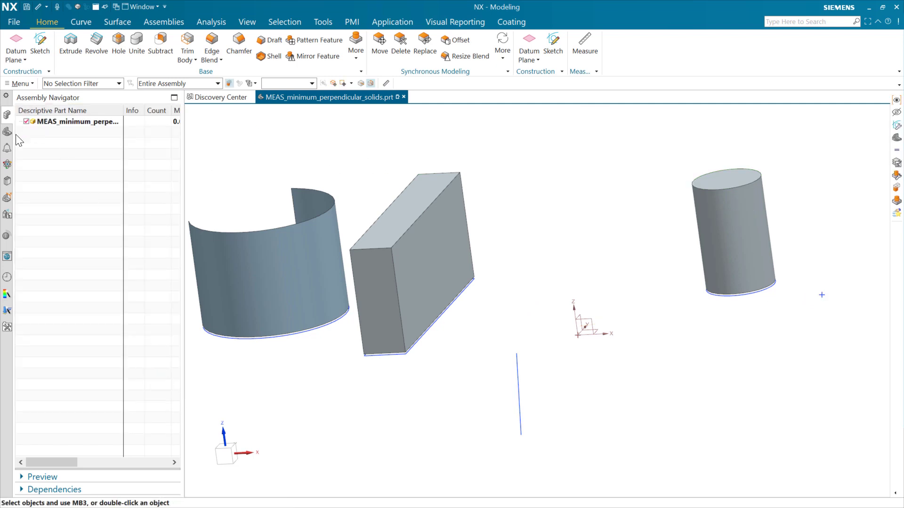
Open the pinned assembly 804332_assm.prt from the history of recent parts.
{"action": "left_click", "coordinate": [6, 278]}
{"action": "left_click", "coordinate": [40, 125]}
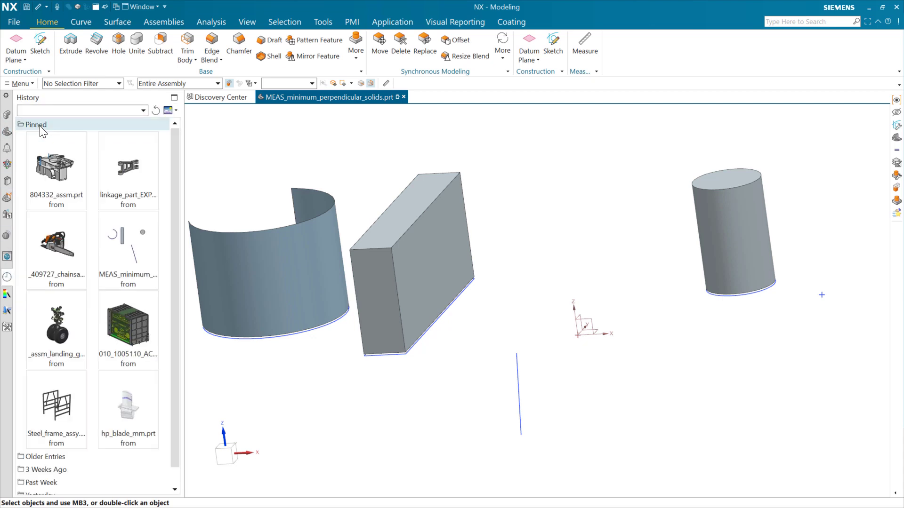
{"action": "left_click", "coordinate": [47, 161]}
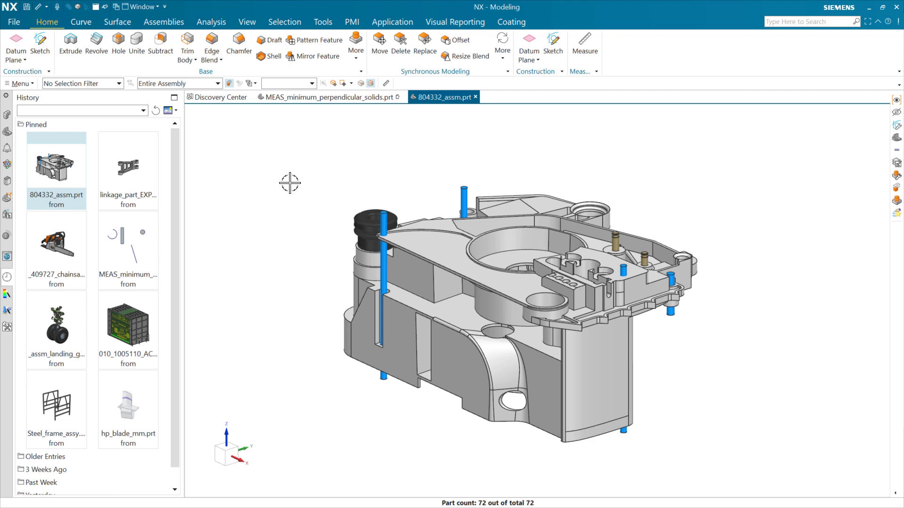
Start a measurement on the housing's underside and use the flat outer face of the end compartment as the first object, with the Single Face rule.
{"action": "middle_click_drag", "start_coordinate": [529, 325], "coordinate": [572, 314]}
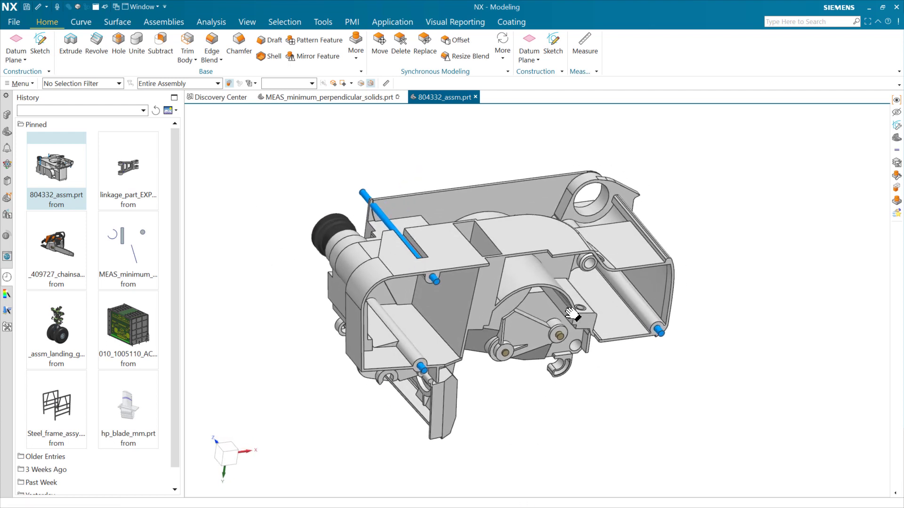
{"action": "scroll", "coordinate": [614, 292], "scroll_direction": "up", "scroll_amount": 5}
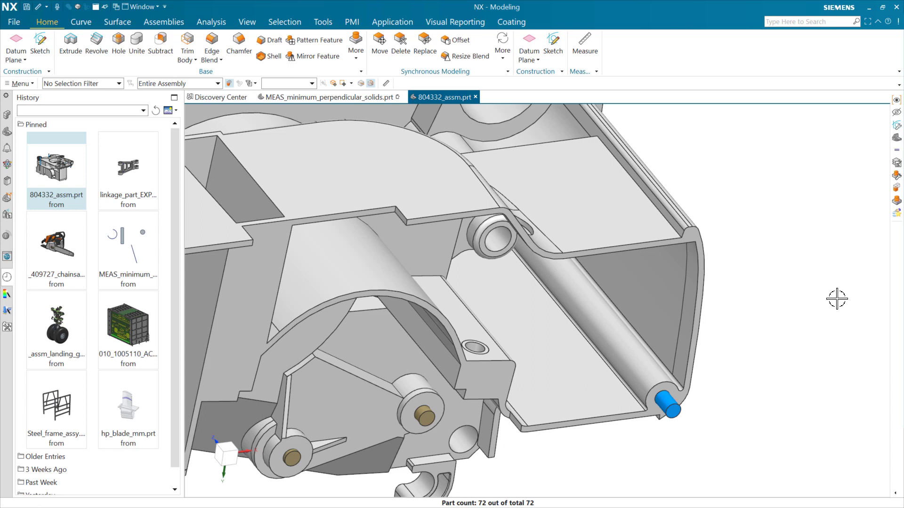
{"action": "left_click", "coordinate": [386, 84]}
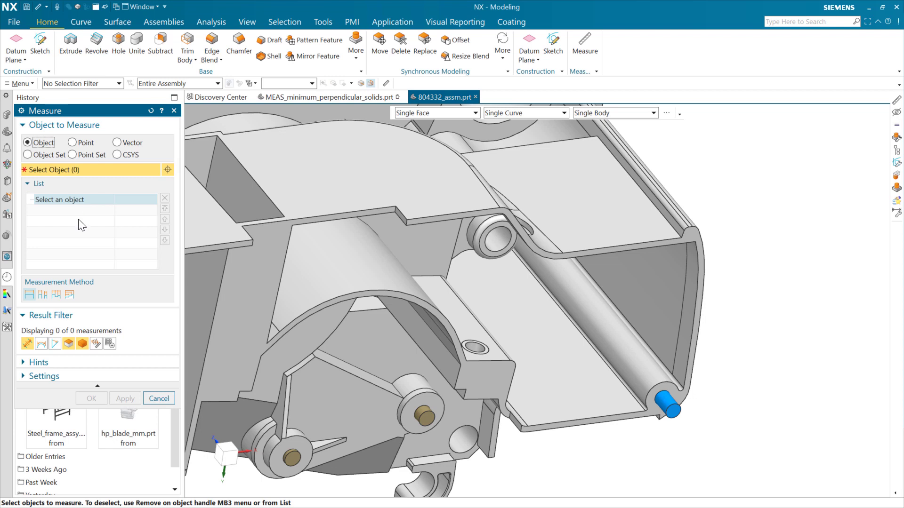
{"action": "left_click", "coordinate": [29, 346]}
{"action": "left_click", "coordinate": [588, 203]}
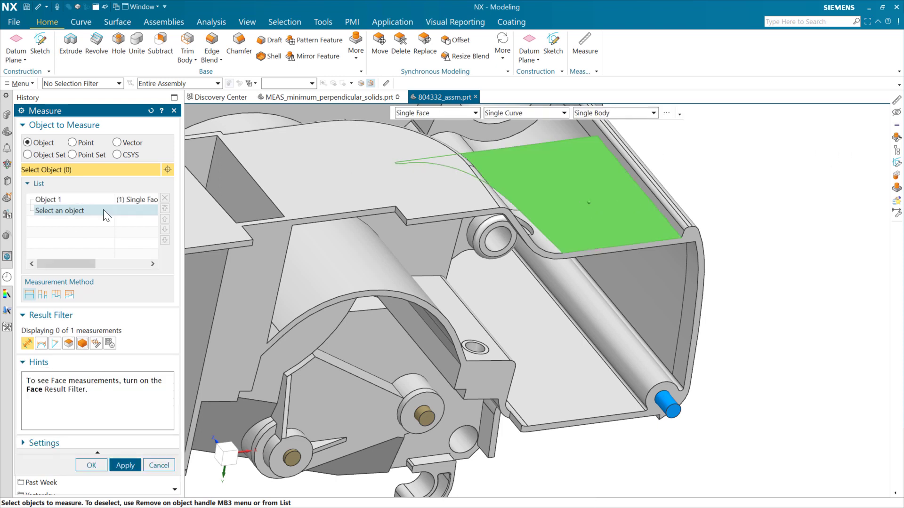
{"action": "left_click", "coordinate": [81, 200]}
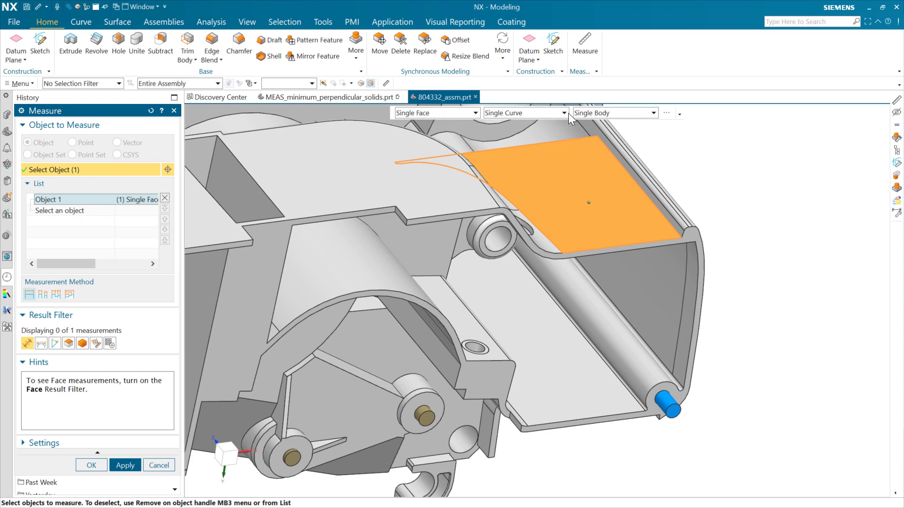
{"action": "left_click", "coordinate": [467, 114]}
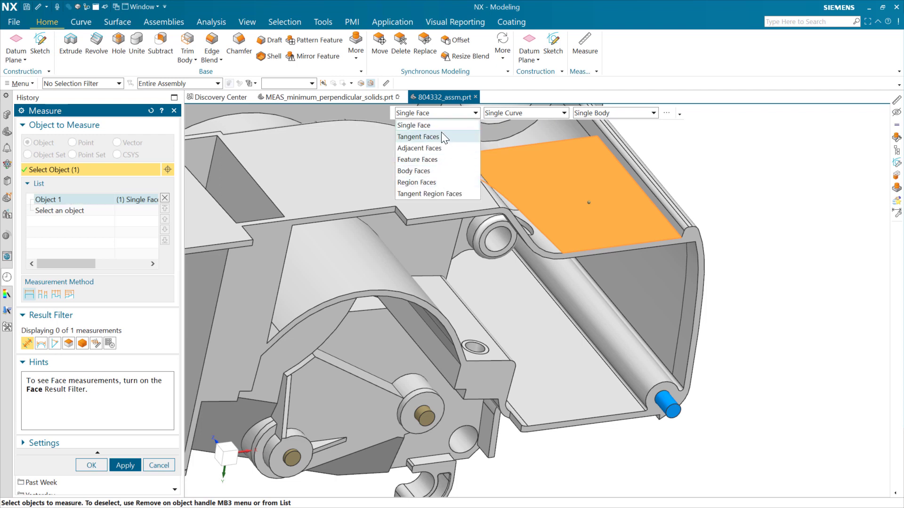
{"action": "left_click", "coordinate": [413, 125]}
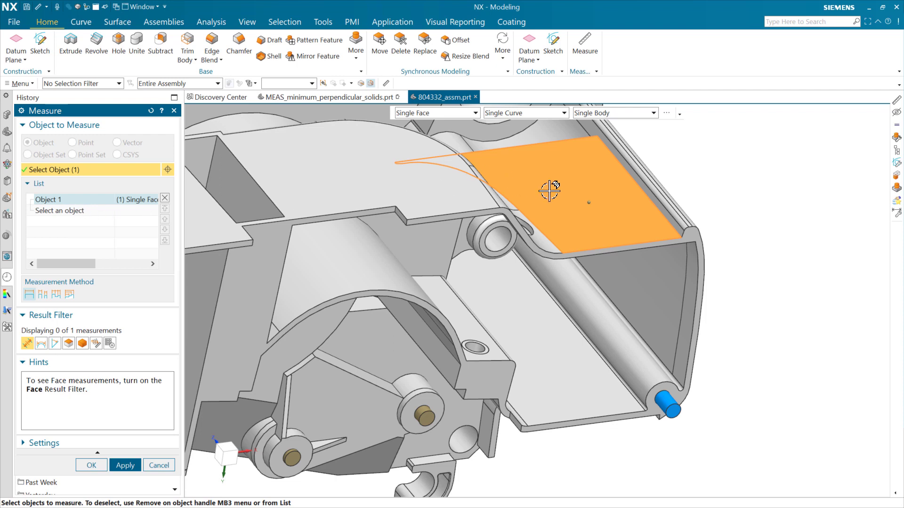
Try using the same flat outer face again as the second measurement object, and deselect it.
{"action": "left_click", "coordinate": [85, 210]}
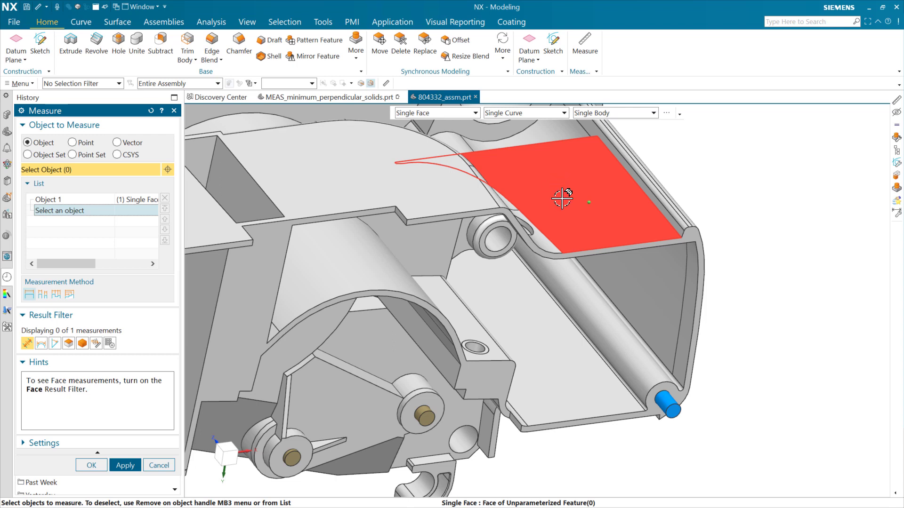
{"action": "mouse_move", "coordinate": [562, 200]}
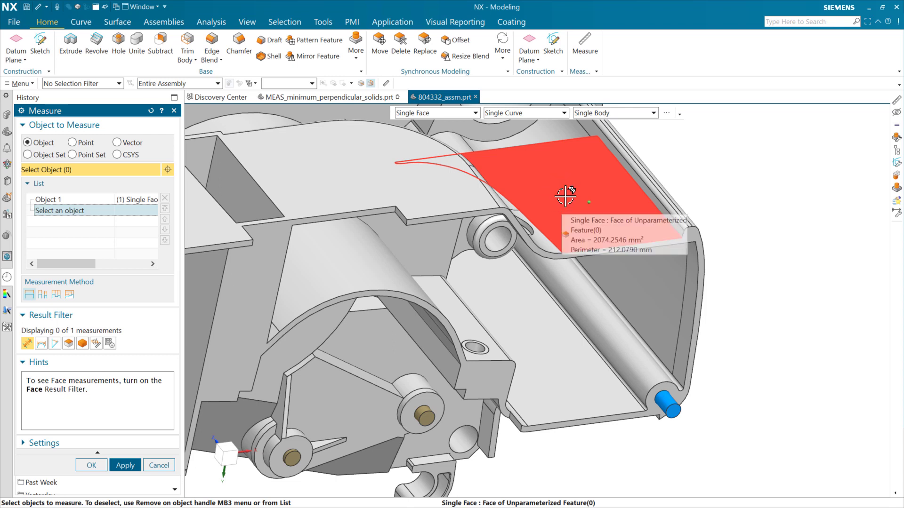
{"action": "left_click", "coordinate": [563, 188]}
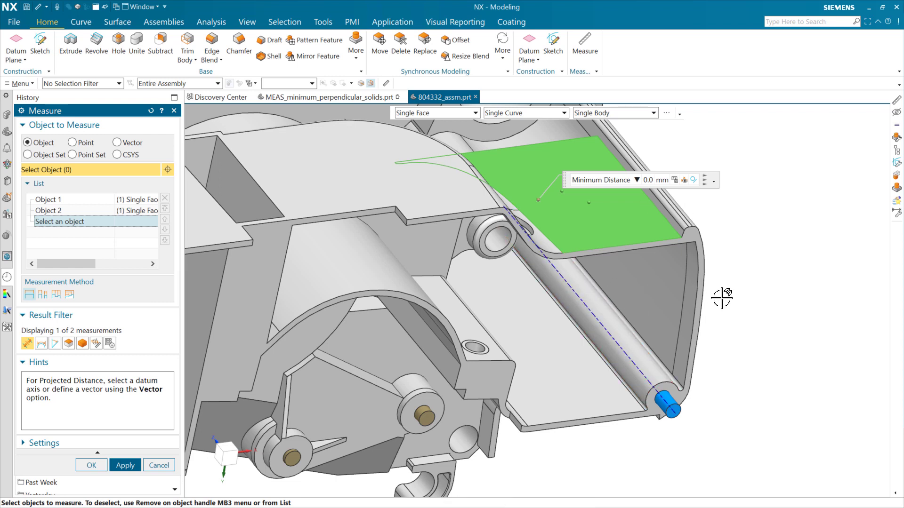
{"action": "left_click", "coordinate": [81, 212]}
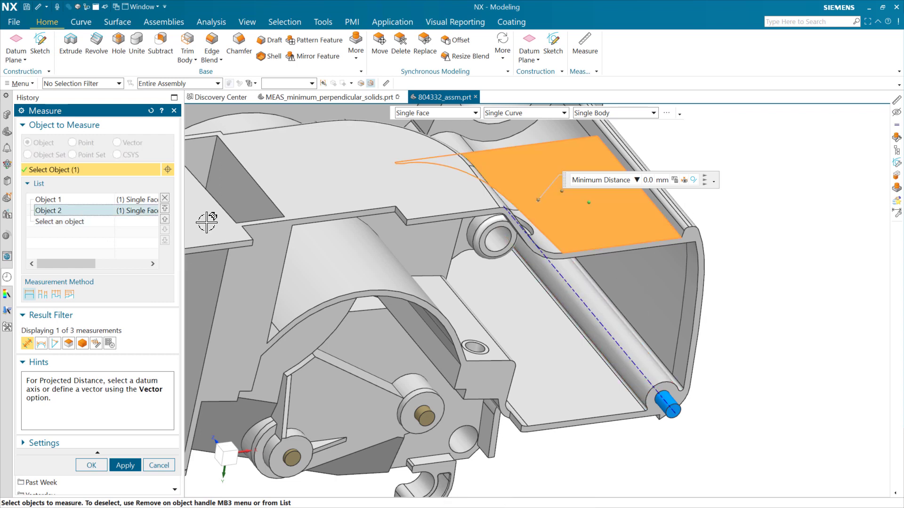
{"action": "left_click", "coordinate": [567, 215], "text": "shift"}
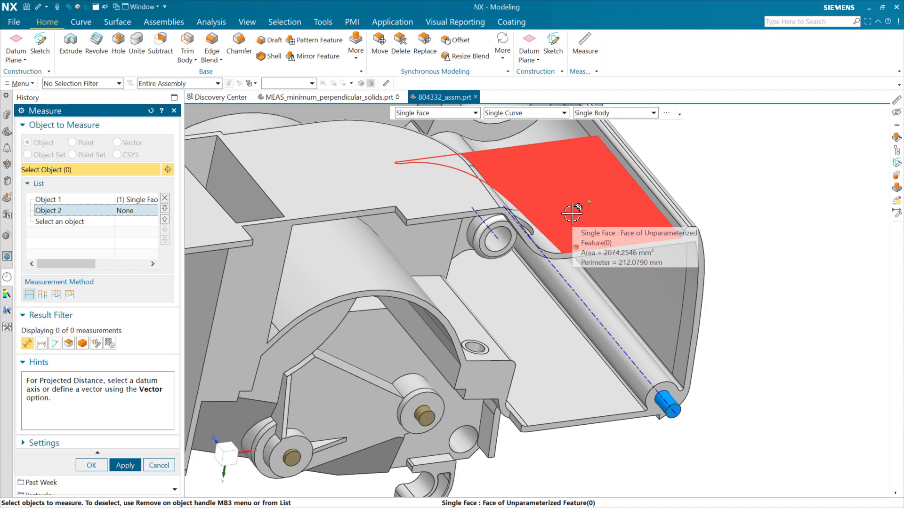
Set the hidden opposite face of that wall as the second object and switch the measurement method to object pairs.
{"action": "left_click", "coordinate": [572, 214]}
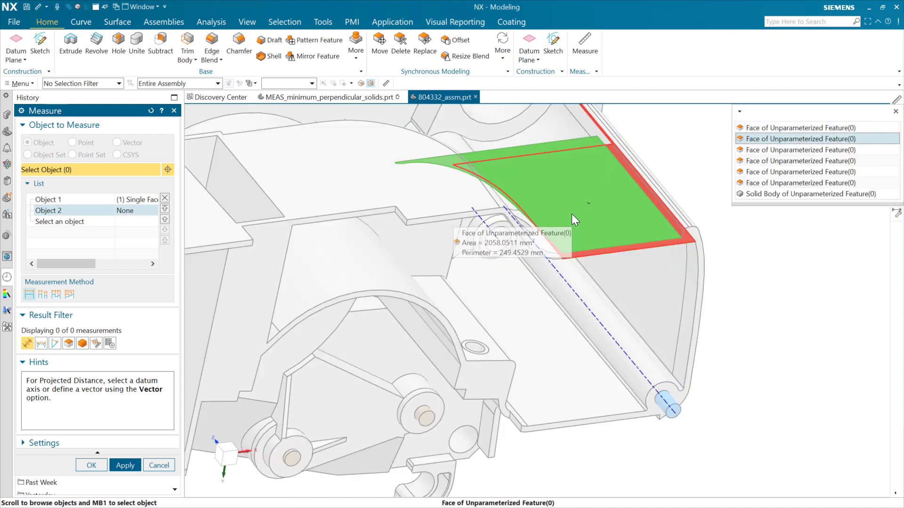
{"action": "left_click", "coordinate": [571, 214]}
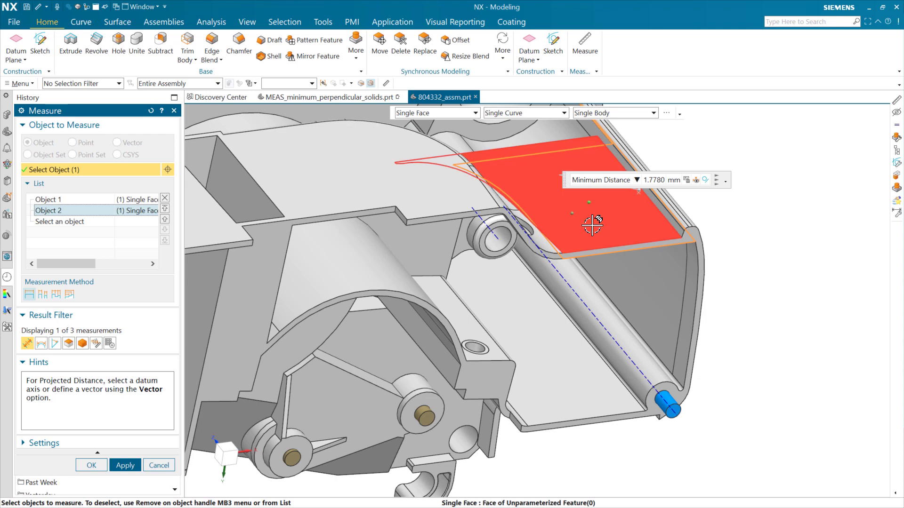
{"action": "mouse_move", "coordinate": [591, 223]}
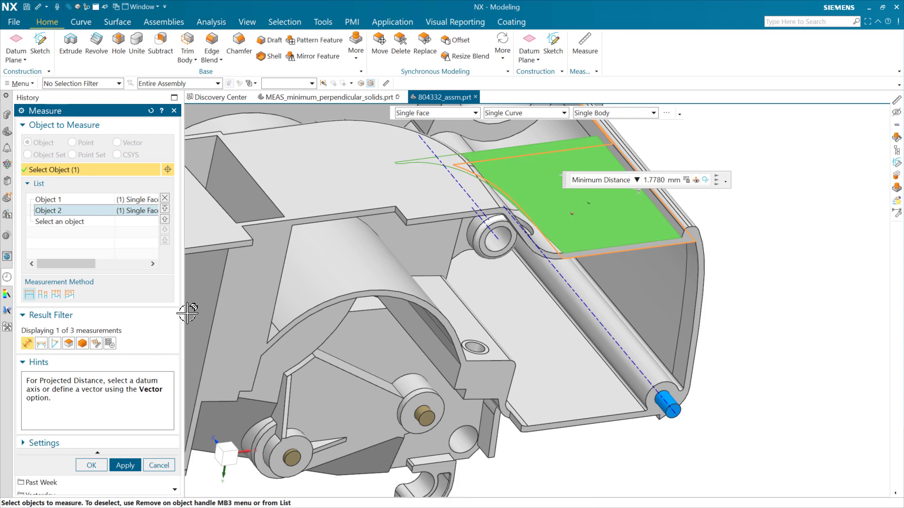
{"action": "left_click", "coordinate": [43, 294]}
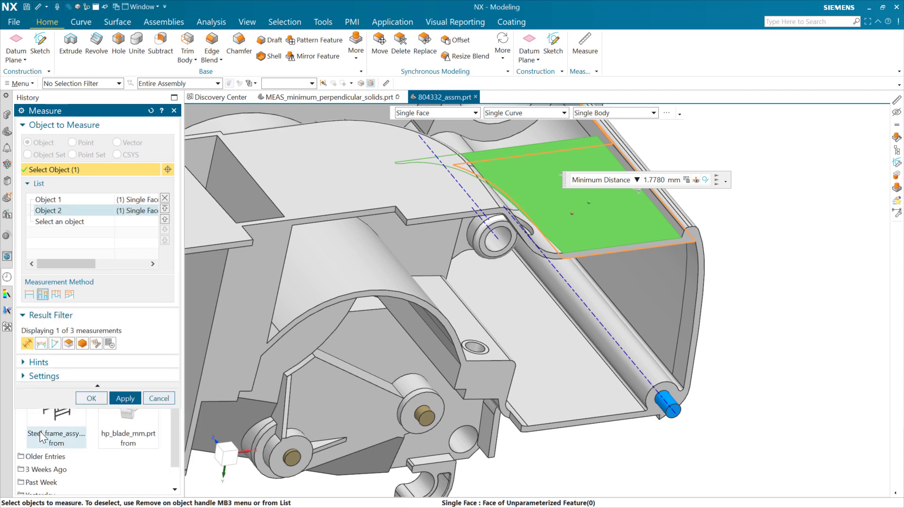
Turn off Allow Reselection of Objects in the general measurement preferences.
{"action": "left_click", "coordinate": [161, 384]}
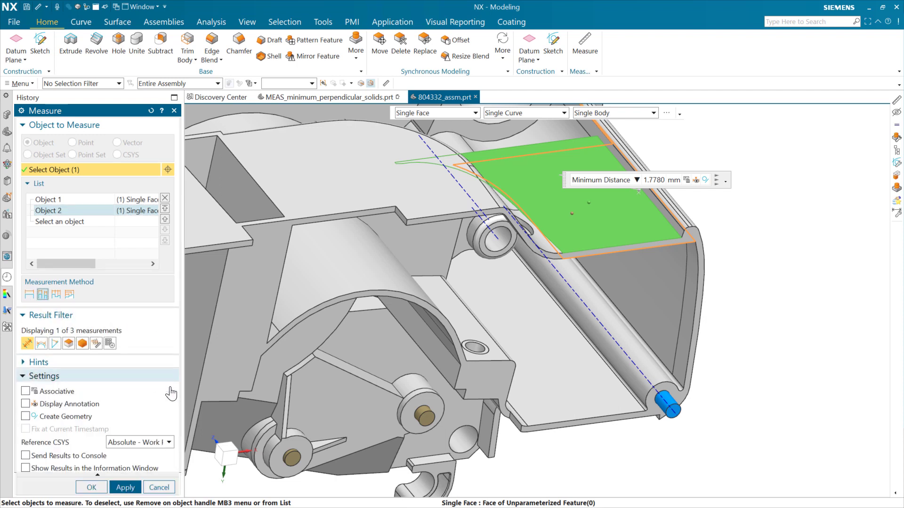
{"action": "scroll", "coordinate": [182, 431], "scroll_direction": "down", "scroll_amount": 3}
{"action": "middle_click", "coordinate": [168, 447]}
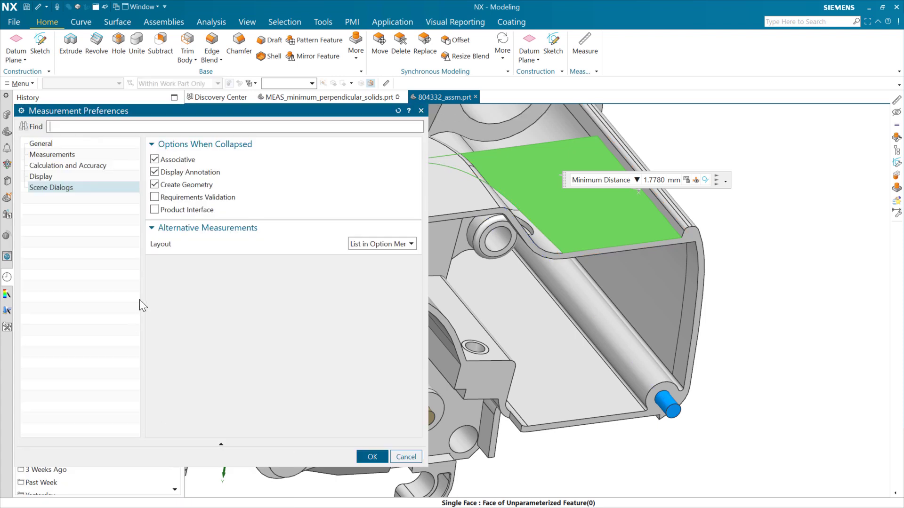
{"action": "left_click", "coordinate": [54, 142]}
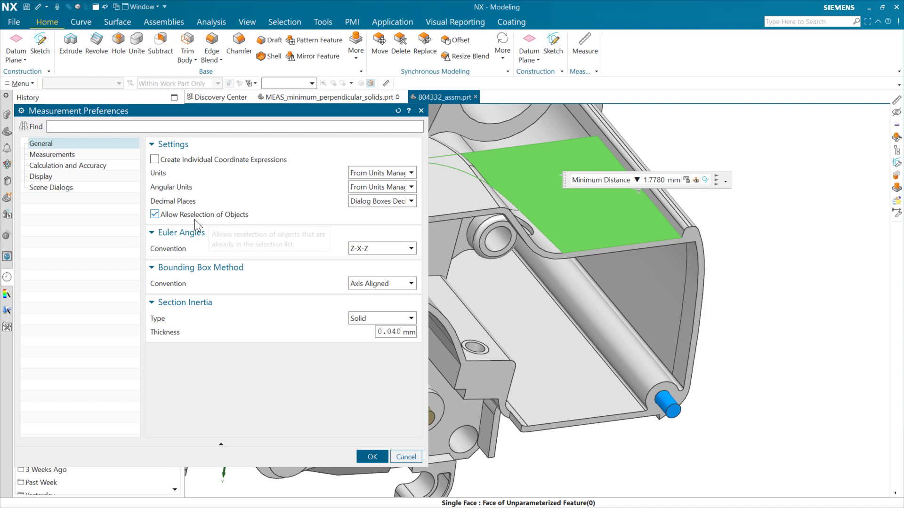
{"action": "left_click", "coordinate": [155, 215]}
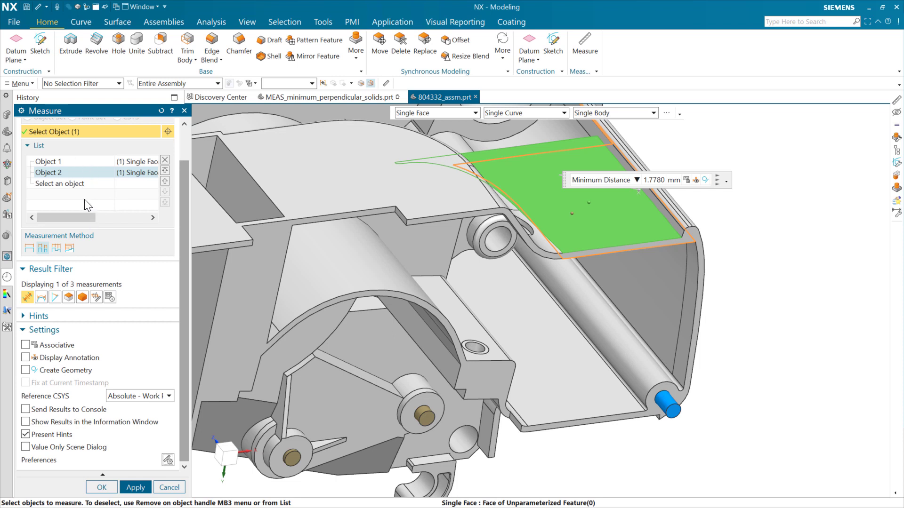
Measure the thickness of the compartment's lower wall and its side wall by pairing the opposite faces of each.
{"action": "left_click", "coordinate": [84, 184]}
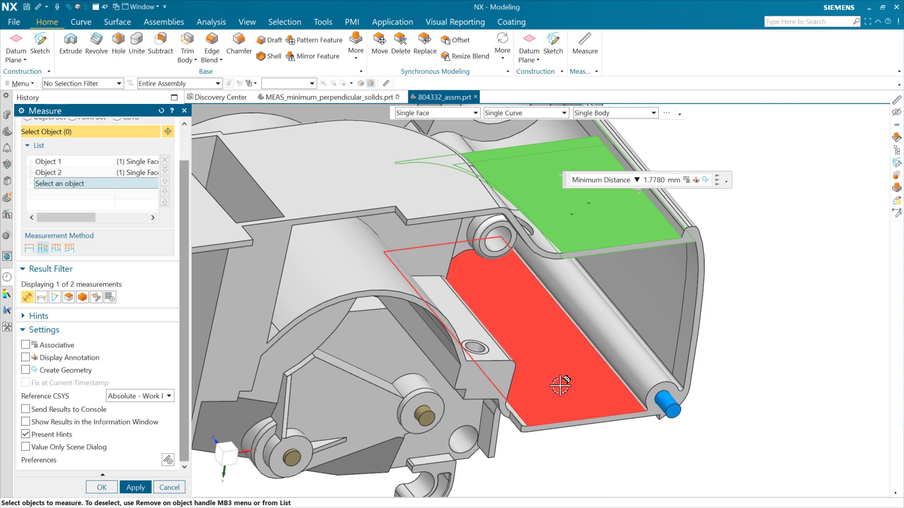
{"action": "left_click", "coordinate": [557, 395]}
{"action": "left_click", "coordinate": [560, 395]}
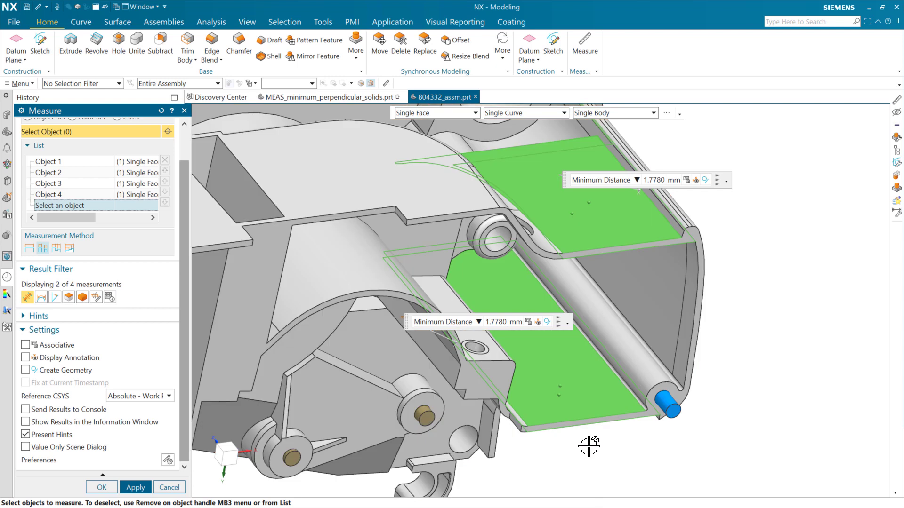
{"action": "left_click", "coordinate": [647, 263]}
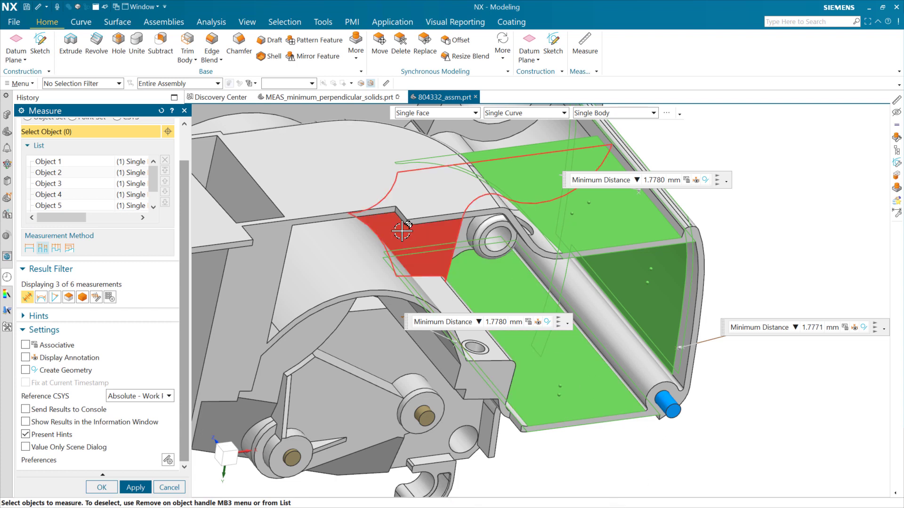
Remove the unpaired pick on the large slotted wall and measure that wall's thickness between its two opposite faces.
{"action": "left_click", "coordinate": [356, 171]}
{"action": "left_click", "coordinate": [356, 171]}
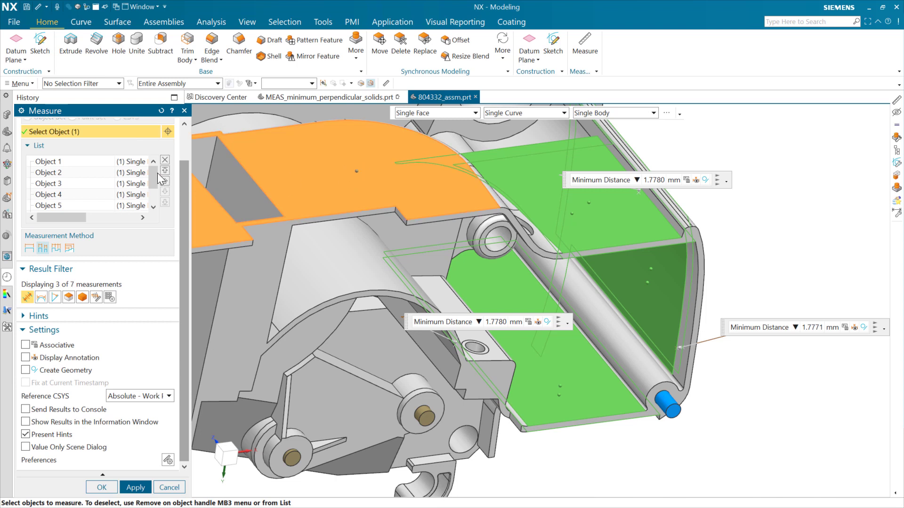
{"action": "left_click_drag", "start_coordinate": [154, 172], "coordinate": [154, 185]}
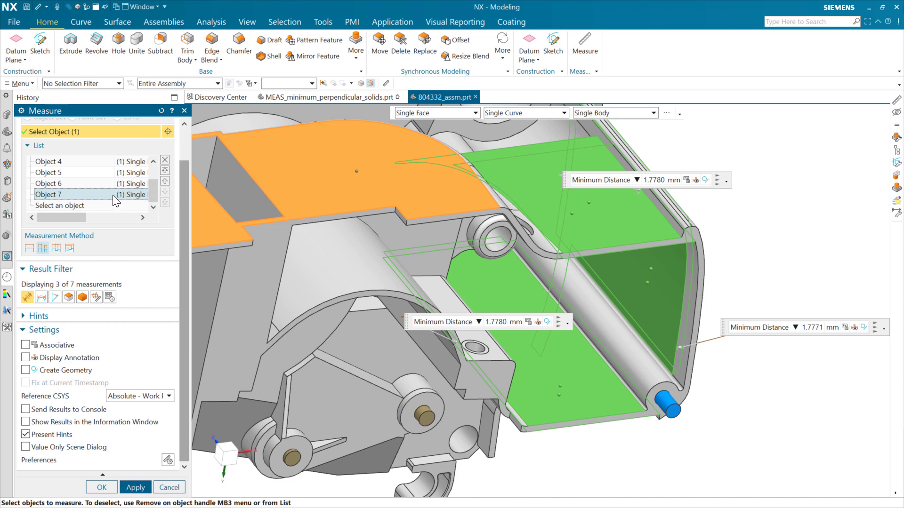
{"action": "left_click", "coordinate": [165, 160]}
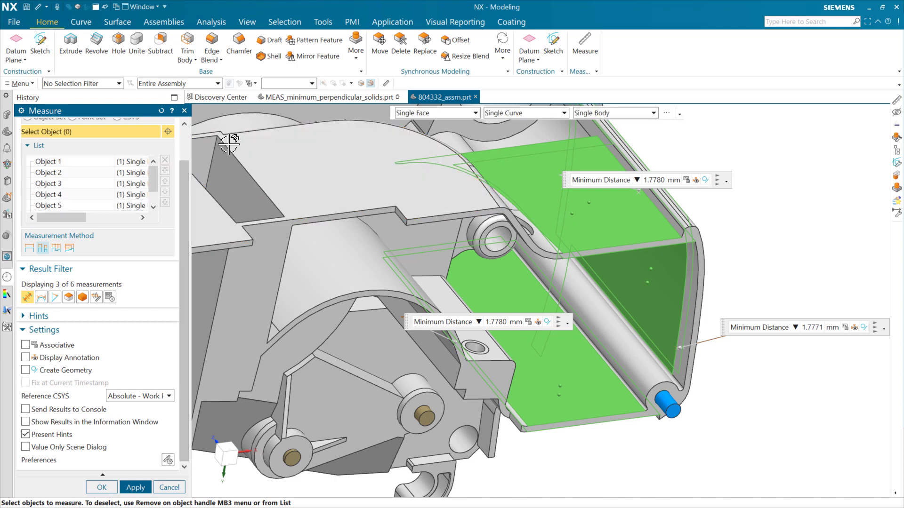
{"action": "left_click", "coordinate": [348, 171]}
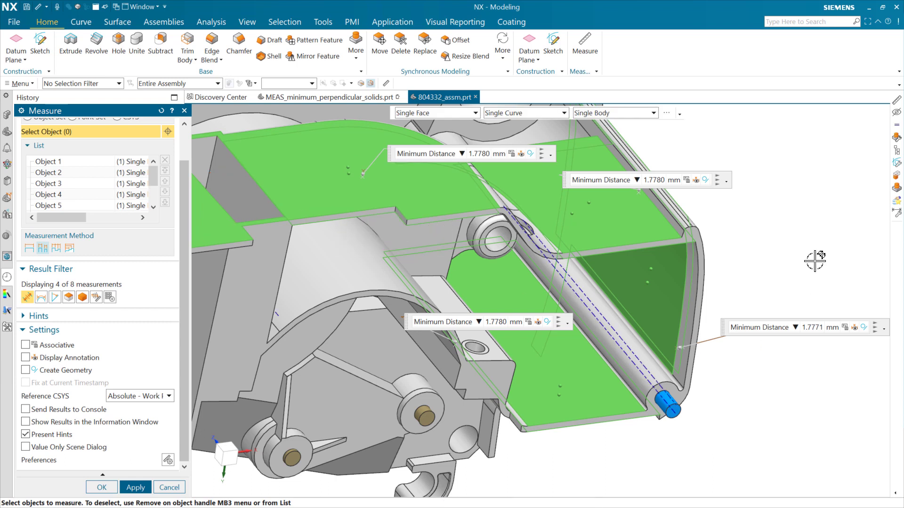
Review the Allow Reselection of Objects preference and cancel the measurement session.
{"action": "left_click", "coordinate": [168, 459]}
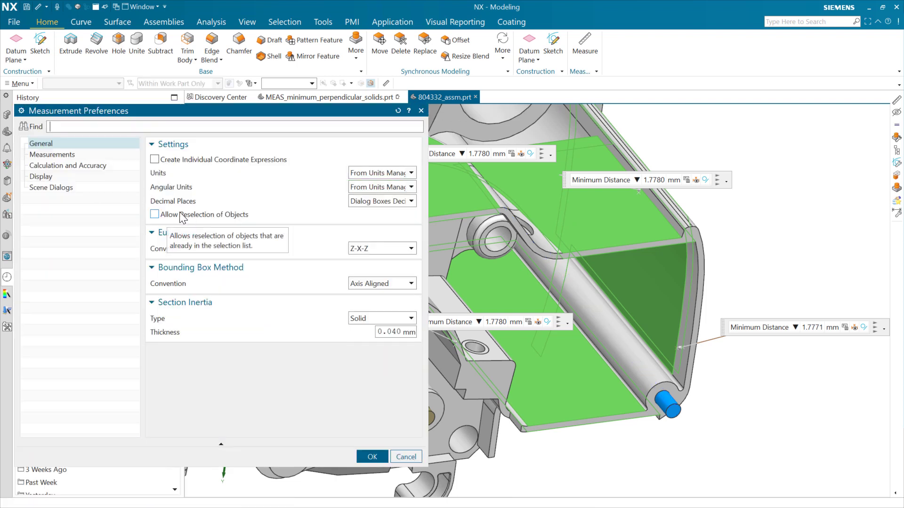
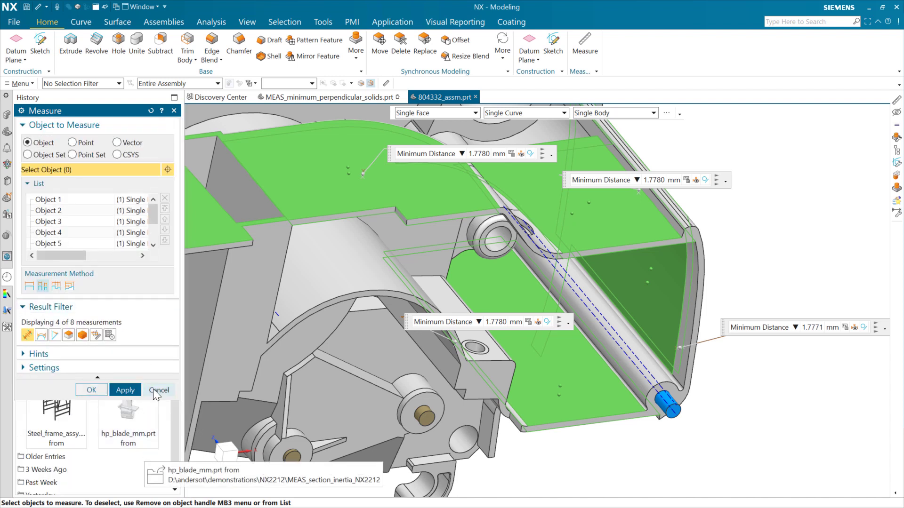
{"action": "left_click", "coordinate": [155, 389]}
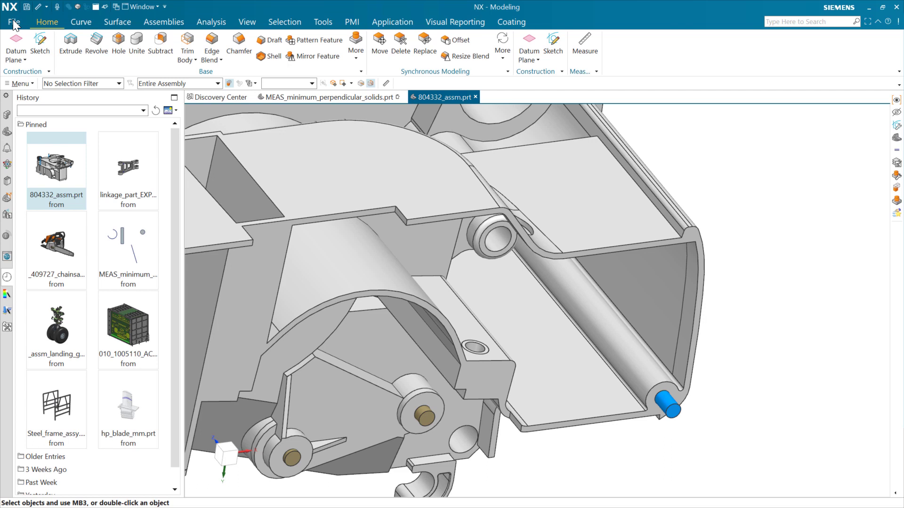
Close all open parts and open the pinned Steel_frame_assy.prt from the history.
{"action": "left_click", "coordinate": [14, 25]}
{"action": "mouse_move", "coordinate": [42, 62]}
{"action": "left_click", "coordinate": [147, 82]}
{"action": "left_click", "coordinate": [473, 285]}
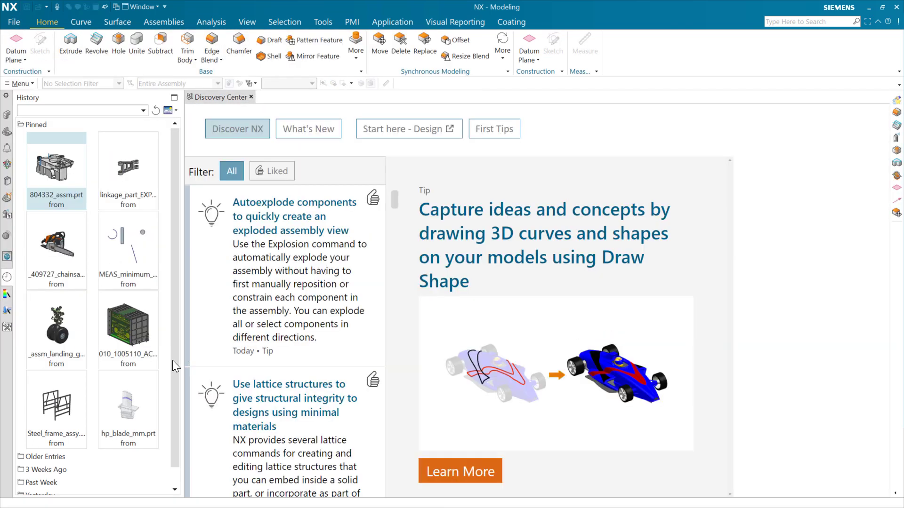
{"action": "left_click", "coordinate": [71, 405]}
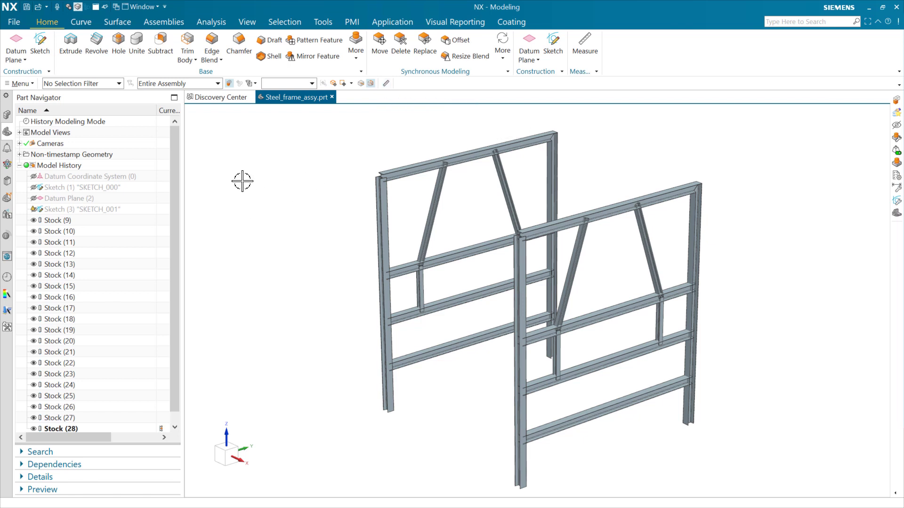
Locate the Section Inertia command among the Analysis commands and leave without starting it.
{"action": "left_click", "coordinate": [19, 83]}
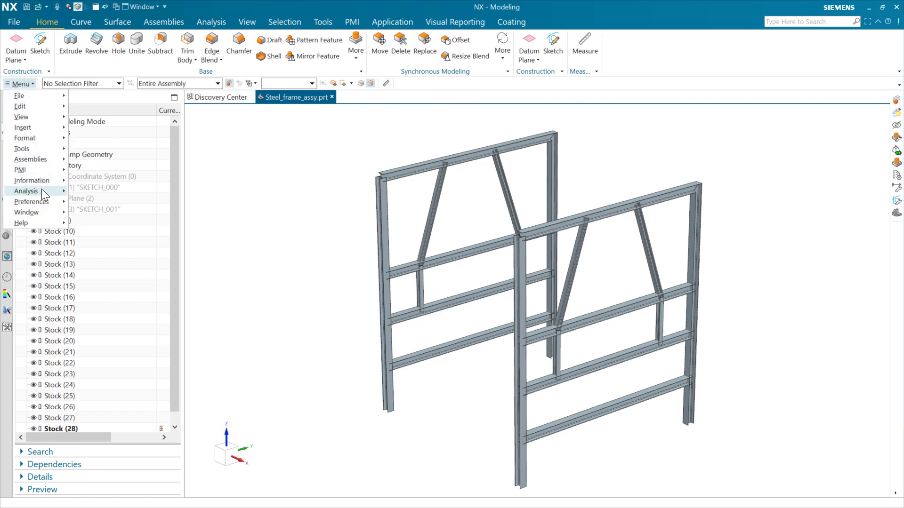
{"action": "mouse_move", "coordinate": [44, 193]}
{"action": "mouse_move", "coordinate": [182, 259]}
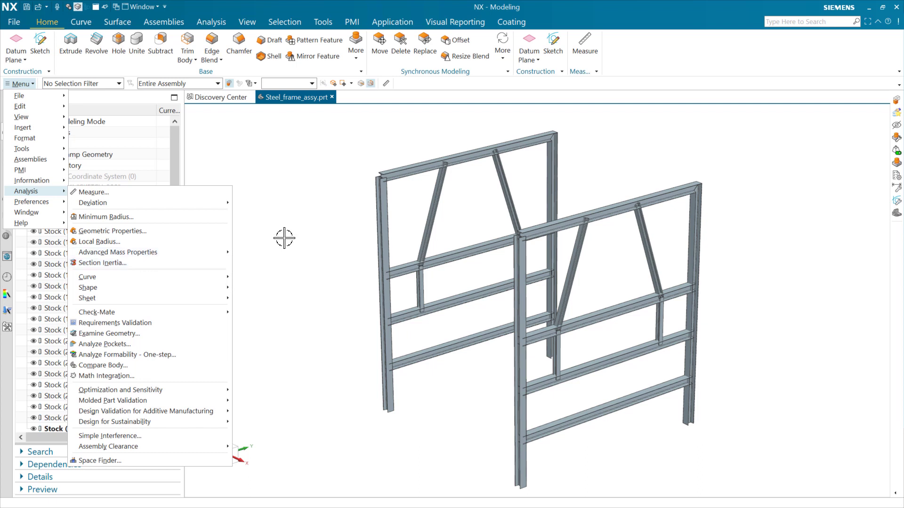
{"action": "left_click", "coordinate": [284, 238]}
{"action": "right_click", "coordinate": [284, 238]}
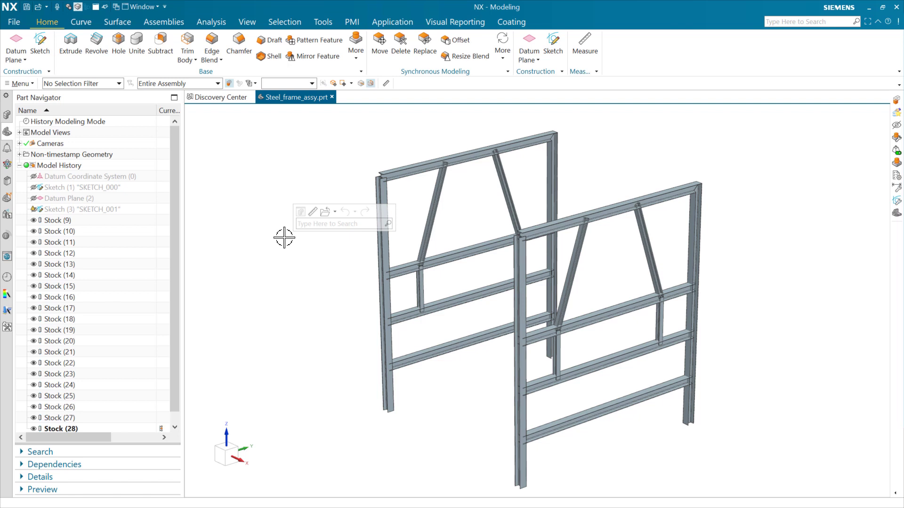
Start measuring at the vertical I-beam's end profile and review the section options among the Other measurement preferences, leaving them as they are.
{"action": "middle_click_drag", "start_coordinate": [332, 372], "coordinate": [376, 255]}
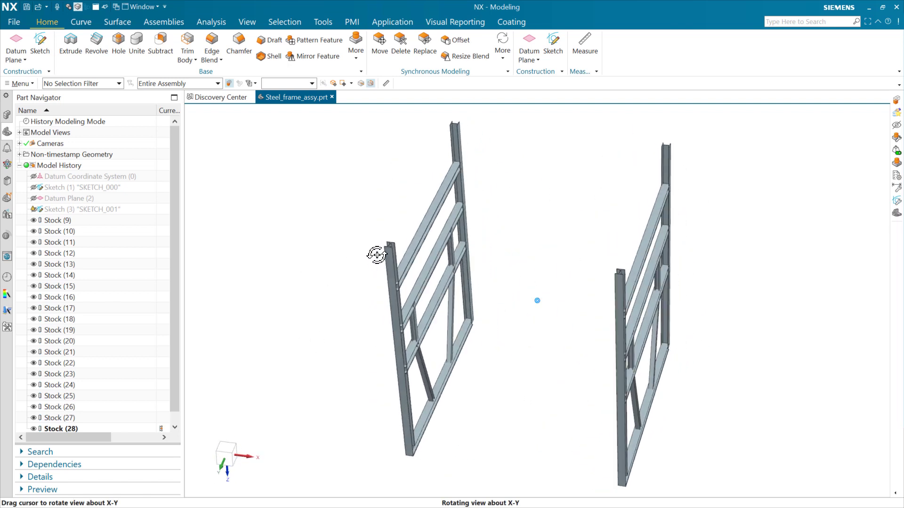
{"action": "scroll", "coordinate": [376, 255], "scroll_direction": "up", "scroll_amount": 8}
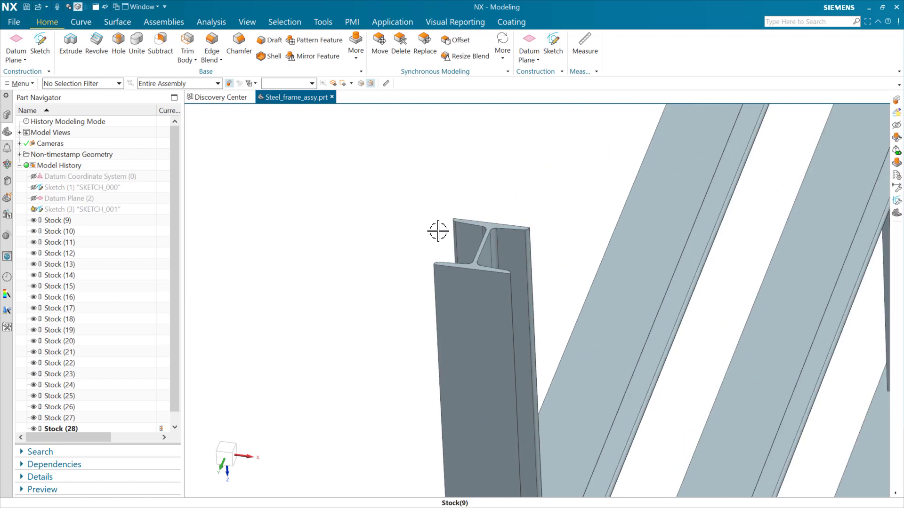
{"action": "middle_click_drag", "start_coordinate": [399, 283], "coordinate": [359, 258], "text": "shift"}
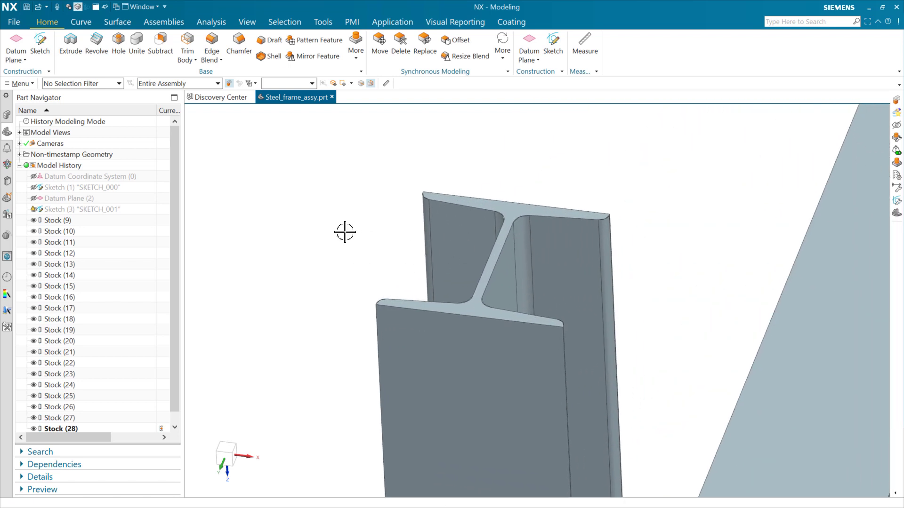
{"action": "scroll", "coordinate": [356, 235], "scroll_direction": "up", "scroll_amount": 2}
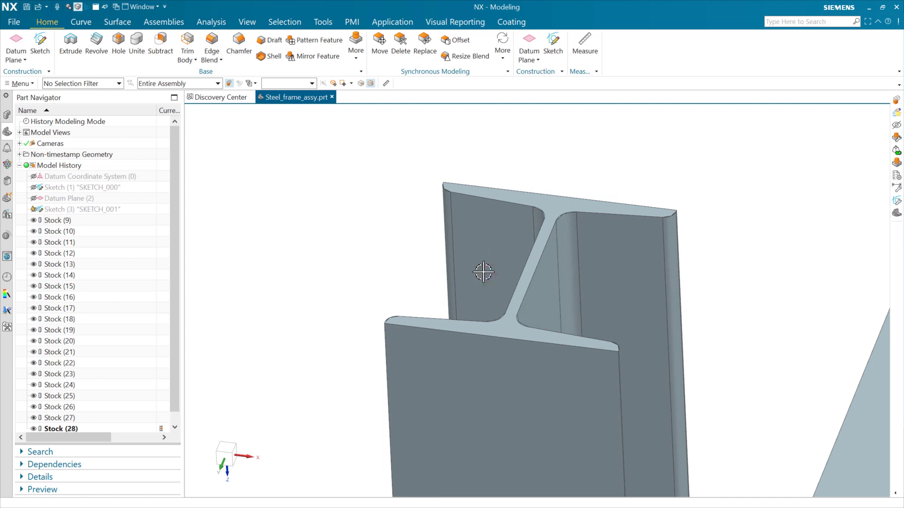
{"action": "middle_click_drag", "start_coordinate": [429, 280], "coordinate": [357, 284], "text": "shift"}
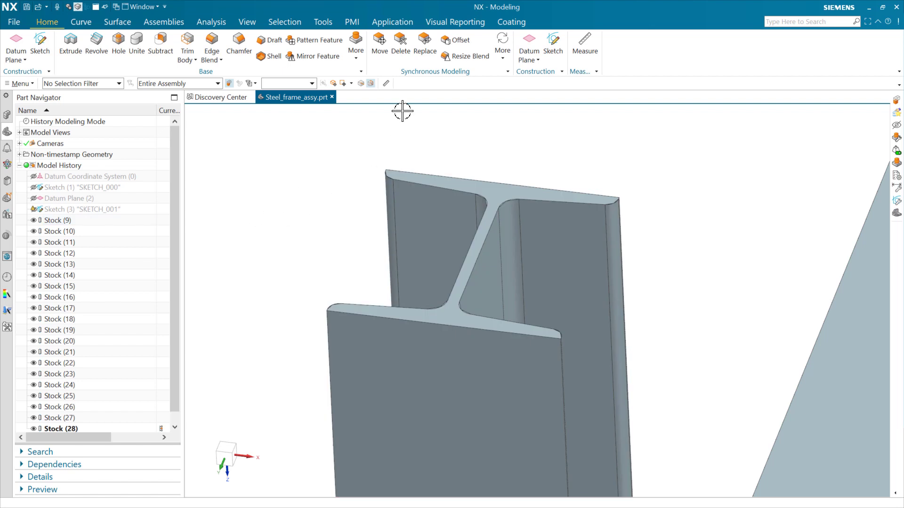
{"action": "key", "text": "ctrl+shift+m"}
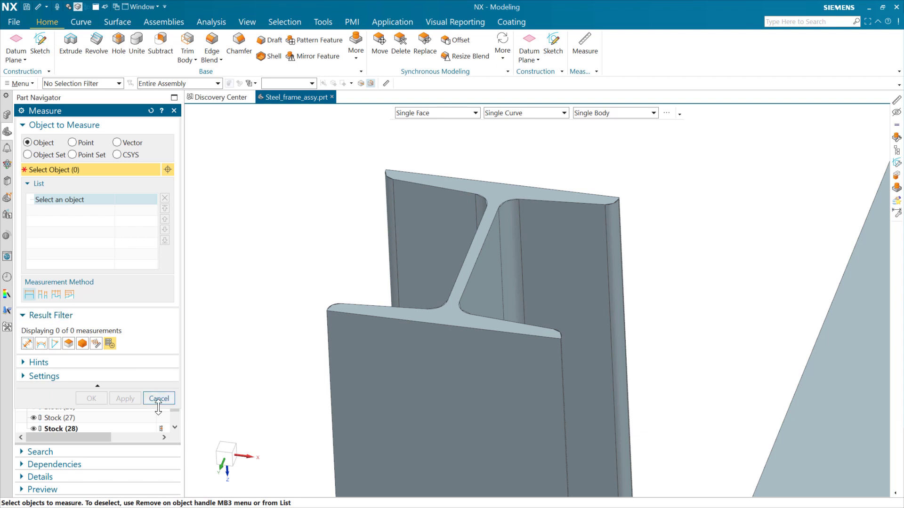
{"action": "left_click", "coordinate": [157, 376]}
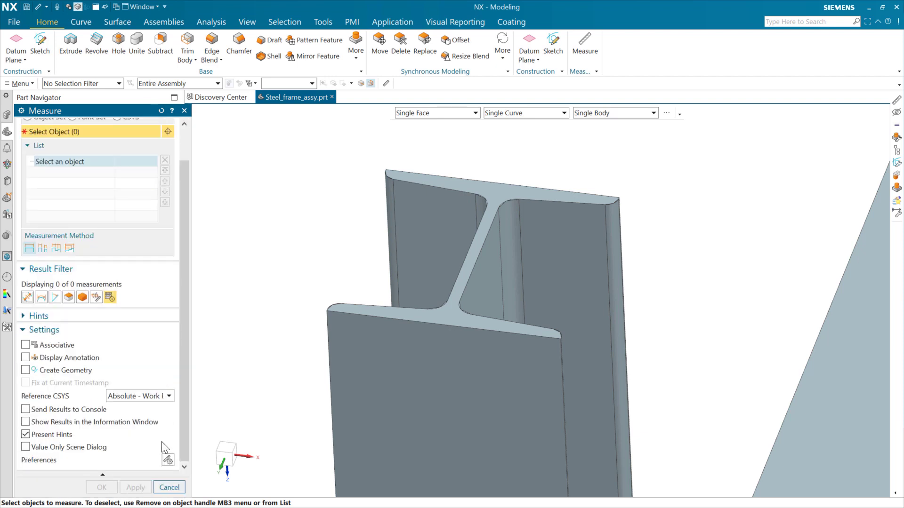
{"action": "left_click", "coordinate": [168, 460]}
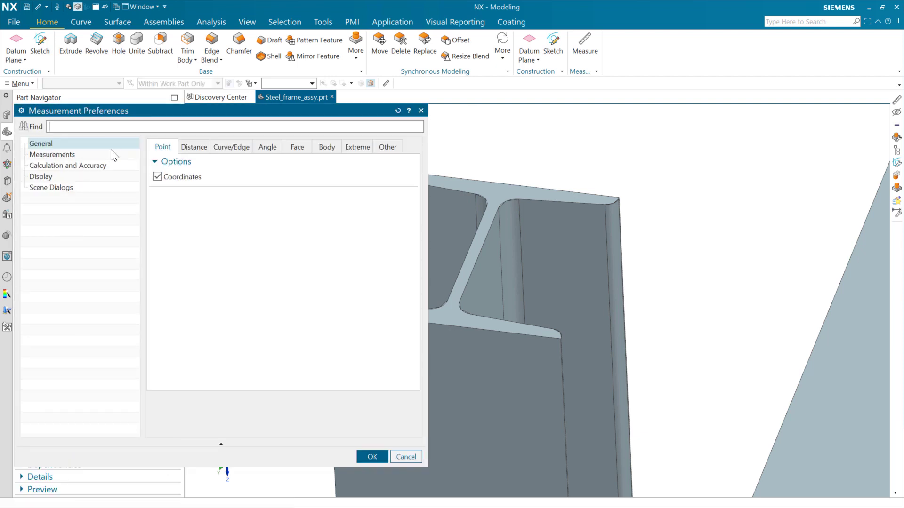
{"action": "left_click", "coordinate": [386, 147]}
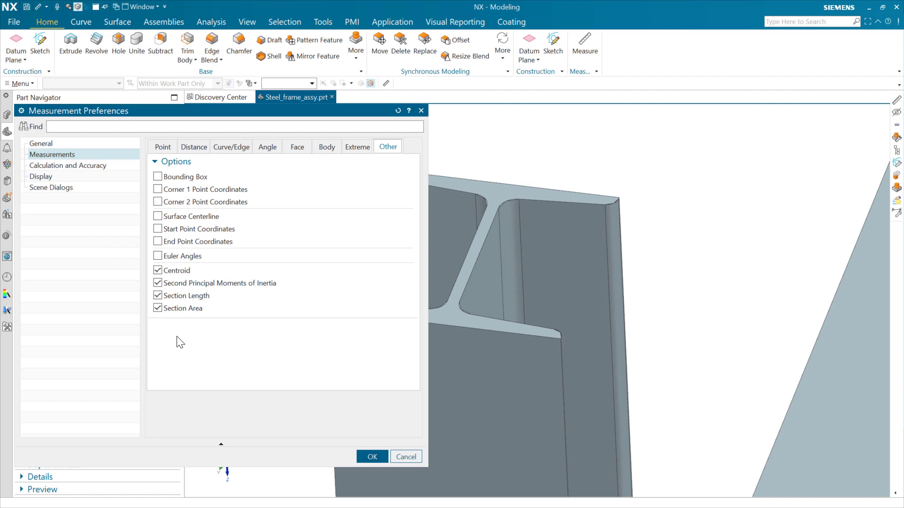
{"action": "left_click", "coordinate": [404, 457]}
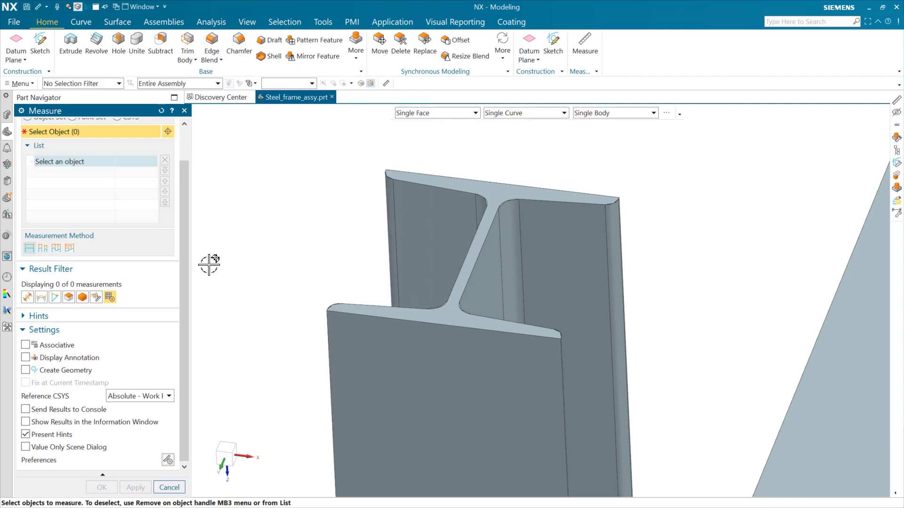
Restrict curve selection to Face Edges and measure the section inertia of the vertical I-beam's end face.
{"action": "left_click", "coordinate": [137, 332]}
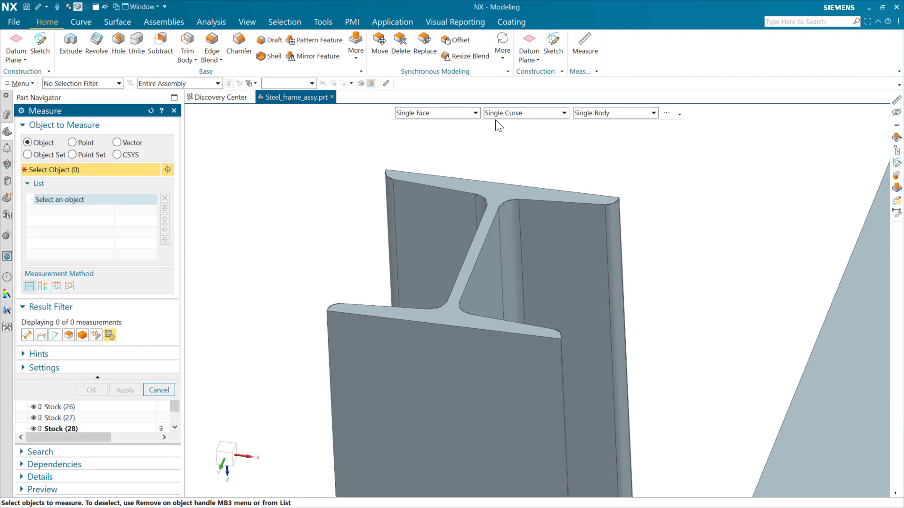
{"action": "left_click", "coordinate": [531, 117]}
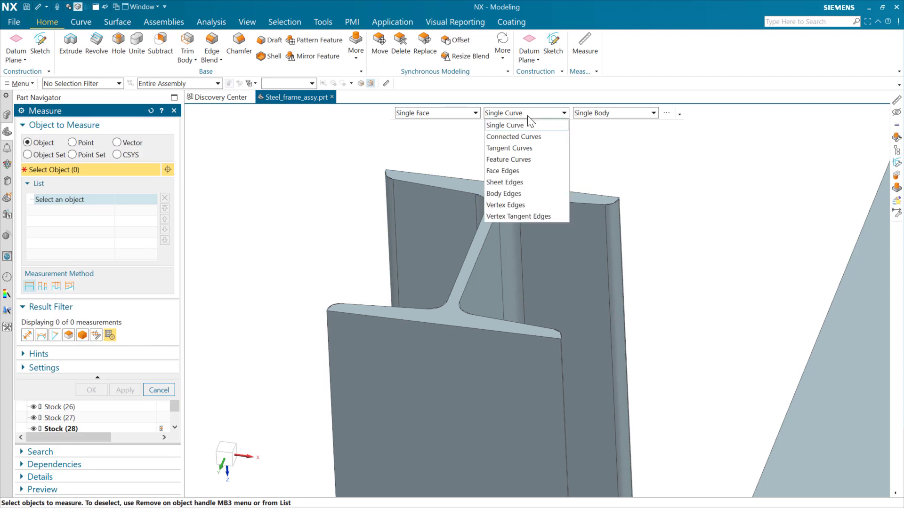
{"action": "left_click", "coordinate": [522, 172]}
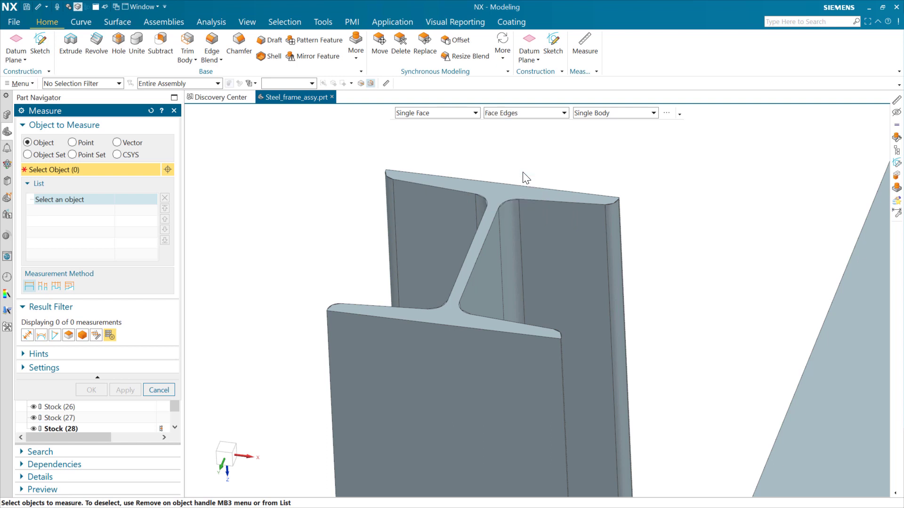
{"action": "left_click", "coordinate": [442, 323]}
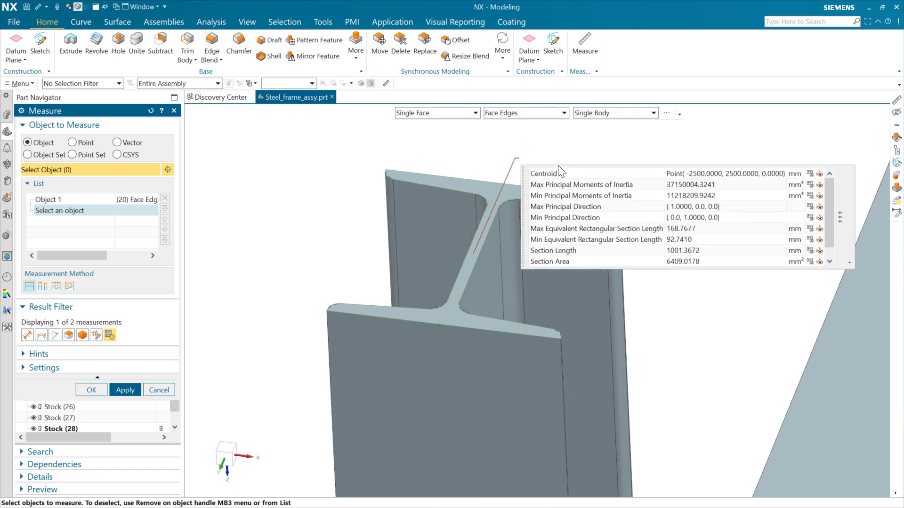
{"action": "mouse_move", "coordinate": [574, 147]}
{"action": "middle_mouse_down"}
{"action": "mouse_move", "coordinate": [587, 155]}
{"action": "mouse_move", "coordinate": [565, 168]}
{"action": "middle_mouse_up"}
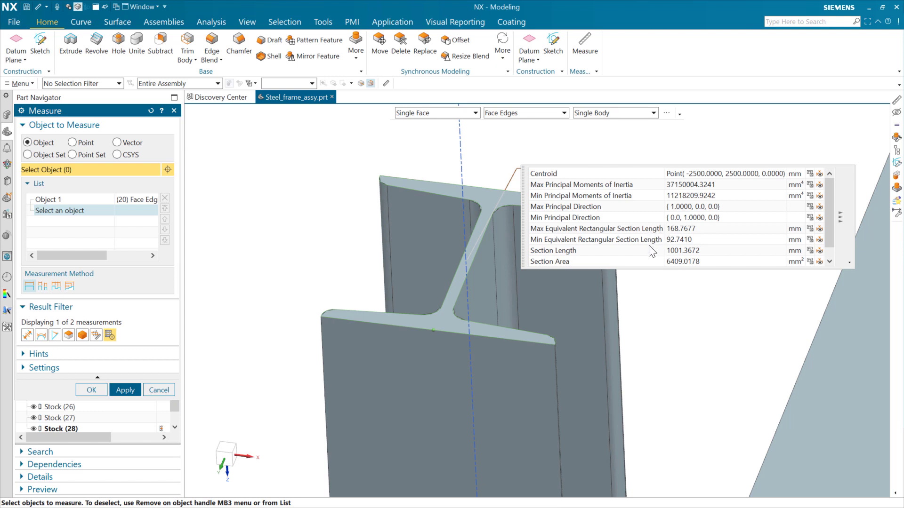
Save the section measurement with associative centroid, maximum principal direction and maximum equivalent rectangular section length, outputting their geometry.
{"action": "left_click", "coordinate": [840, 214]}
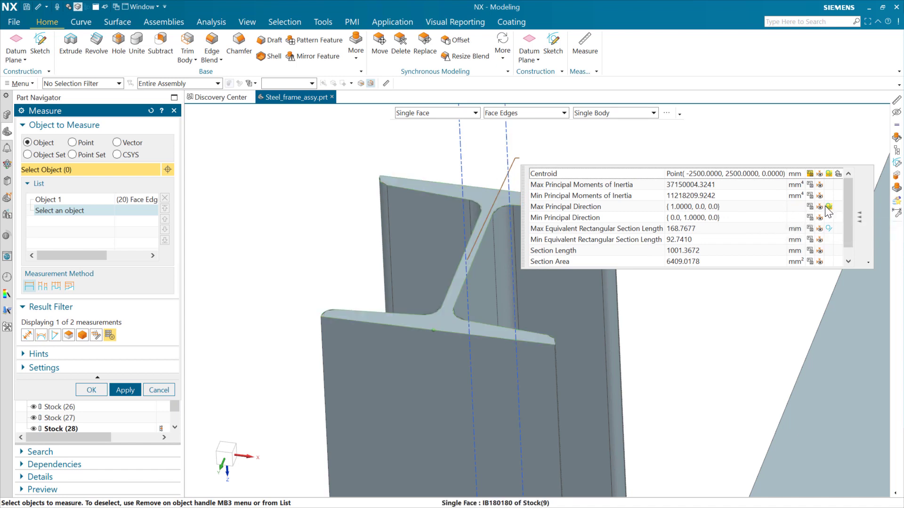
{"action": "left_click", "coordinate": [809, 207]}
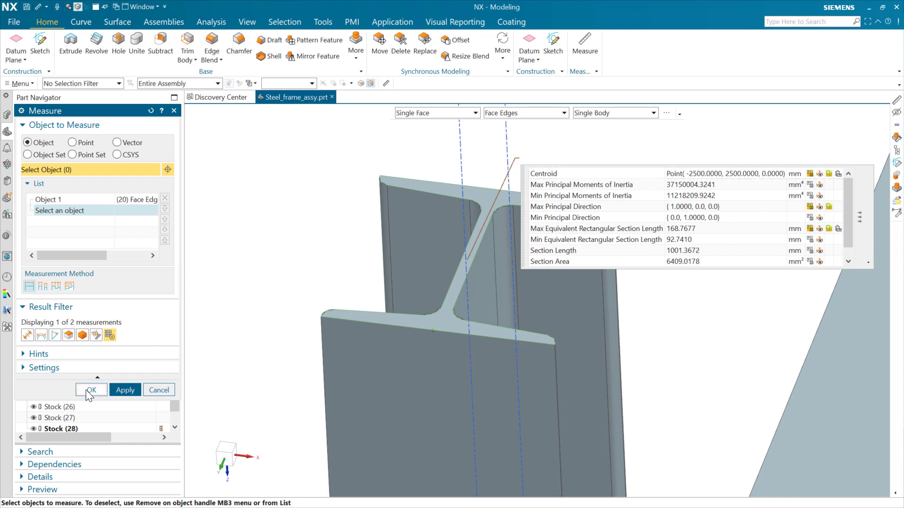
{"action": "left_click", "coordinate": [91, 389]}
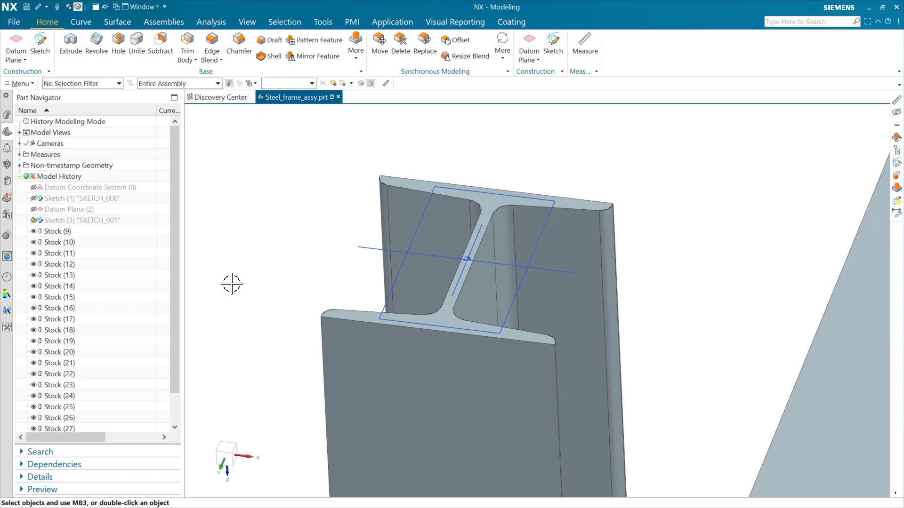
Create an On Curve datum plane on the flange's long edge, about 71 mm from the I-beam's end.
{"action": "middle_click_drag", "start_coordinate": [277, 273], "coordinate": [352, 215], "text": "shift"}
{"action": "left_click", "coordinate": [529, 42]}
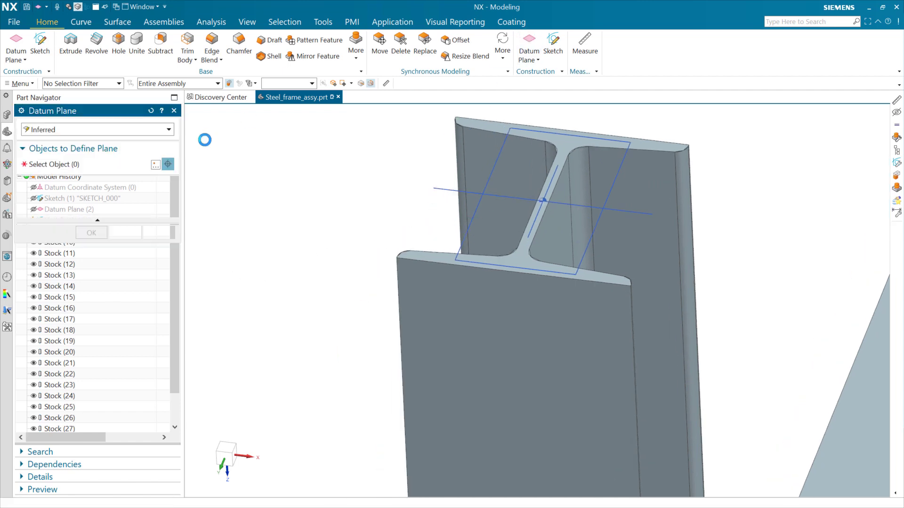
{"action": "left_click", "coordinate": [151, 131]}
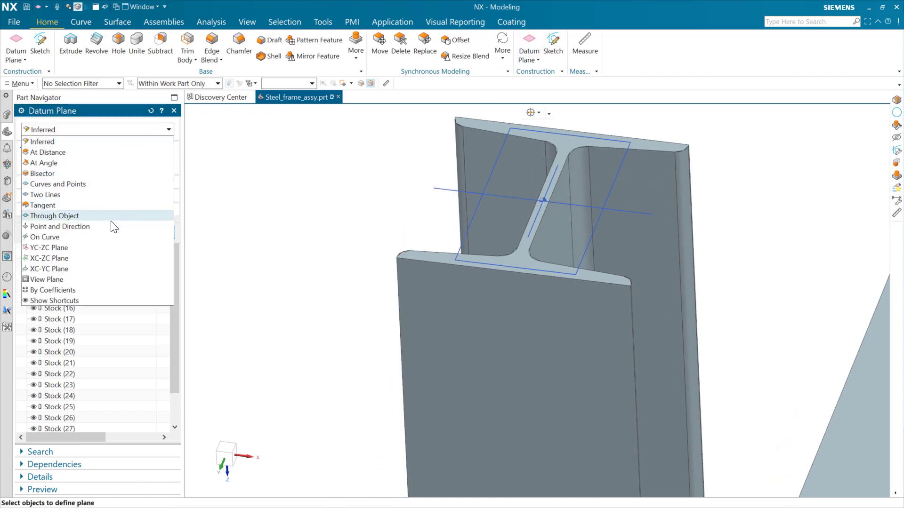
{"action": "left_click", "coordinate": [108, 237]}
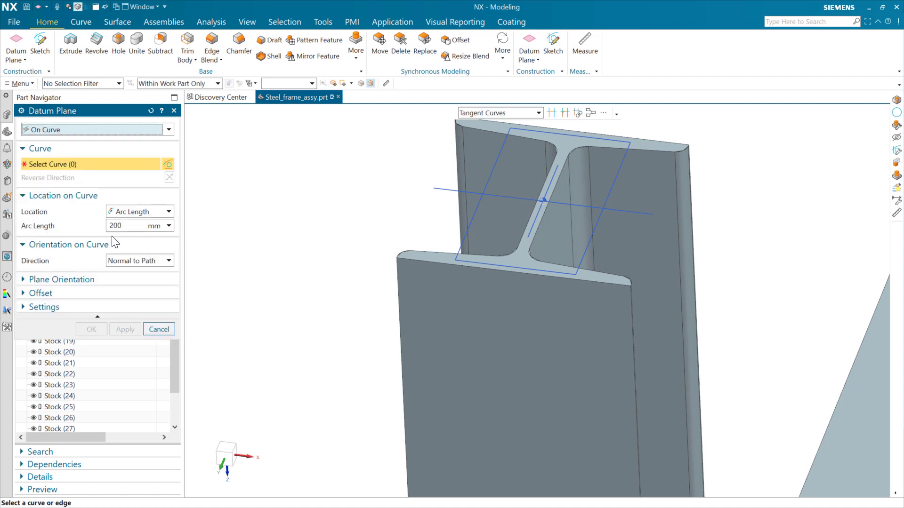
{"action": "left_click", "coordinate": [397, 331]}
{"action": "mouse_move", "coordinate": [387, 344]}
{"action": "left_mouse_down"}
{"action": "mouse_move", "coordinate": [393, 362]}
{"action": "mouse_move", "coordinate": [393, 335]}
{"action": "left_mouse_up"}
{"action": "left_click", "coordinate": [91, 329]}
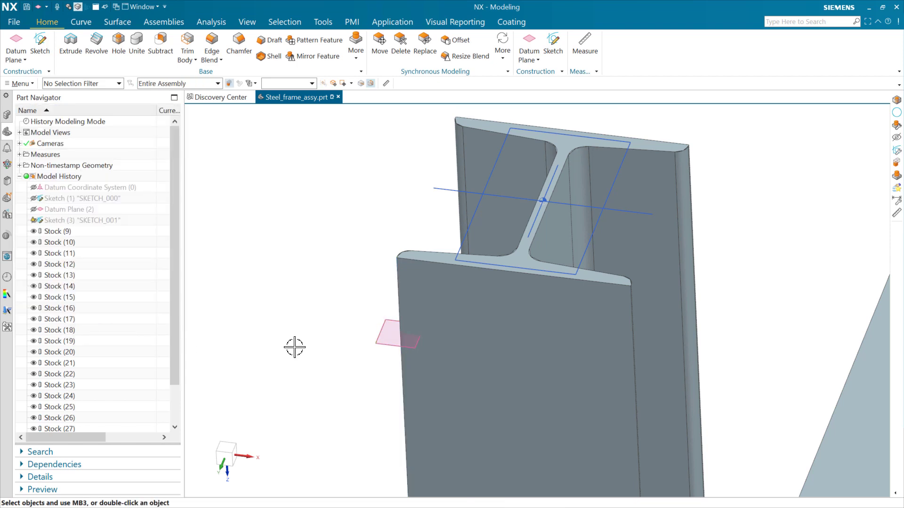
Create intersection curves between all body faces of the vertical I-beam and the new datum plane.
{"action": "left_click", "coordinate": [81, 22]}
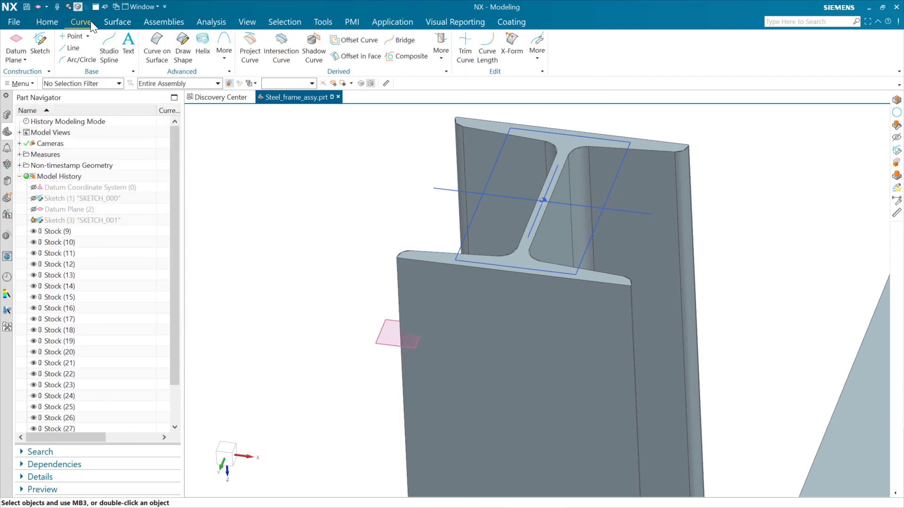
{"action": "left_click", "coordinate": [281, 60]}
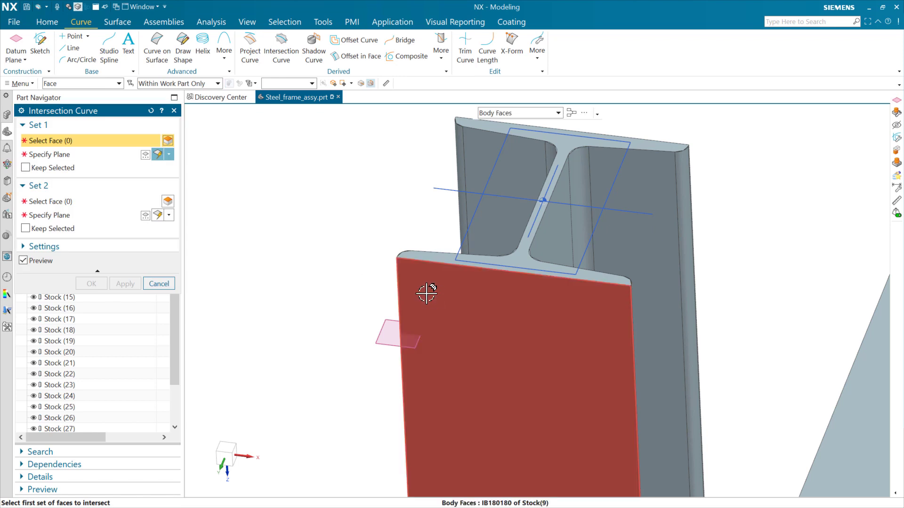
{"action": "left_click", "coordinate": [427, 293]}
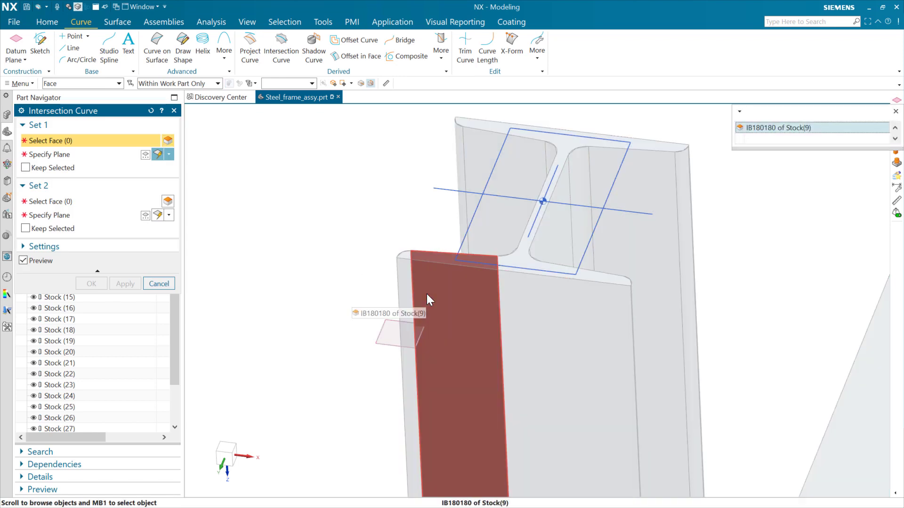
{"action": "left_click", "coordinate": [94, 83]}
{"action": "left_click", "coordinate": [94, 118]}
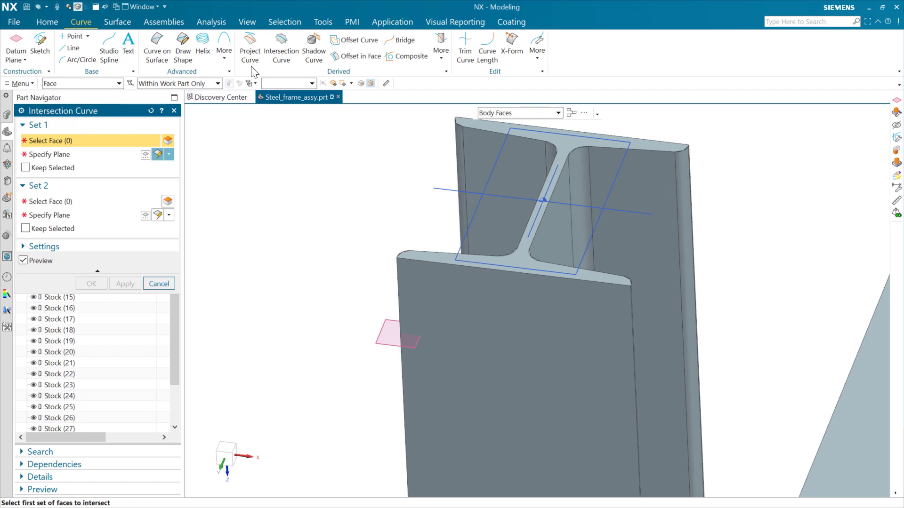
{"action": "left_click", "coordinate": [281, 49]}
{"action": "left_click", "coordinate": [98, 83]}
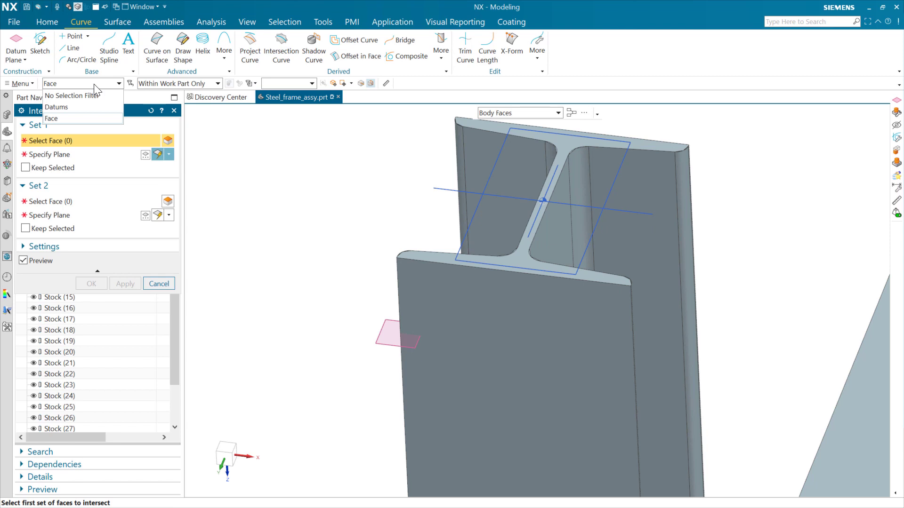
{"action": "left_click", "coordinate": [94, 84]}
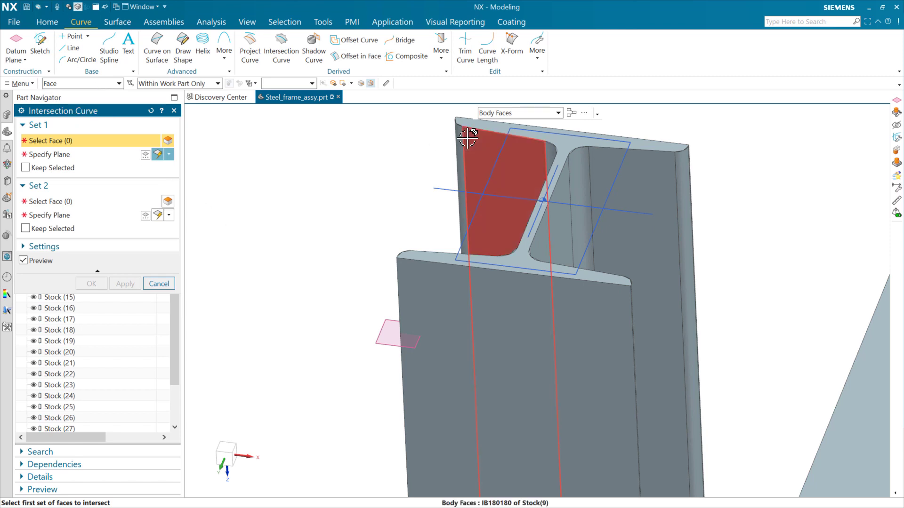
{"action": "left_click", "coordinate": [431, 279]}
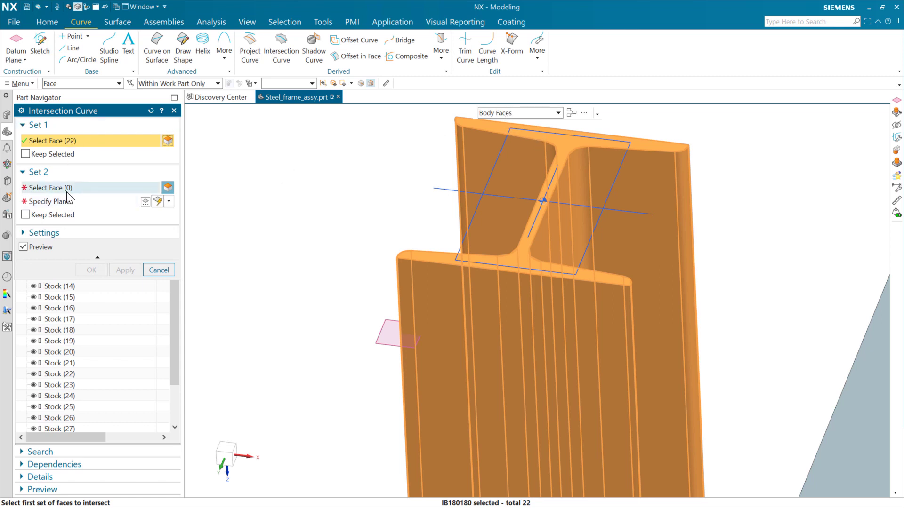
{"action": "left_click", "coordinate": [88, 202]}
{"action": "left_click", "coordinate": [381, 333]}
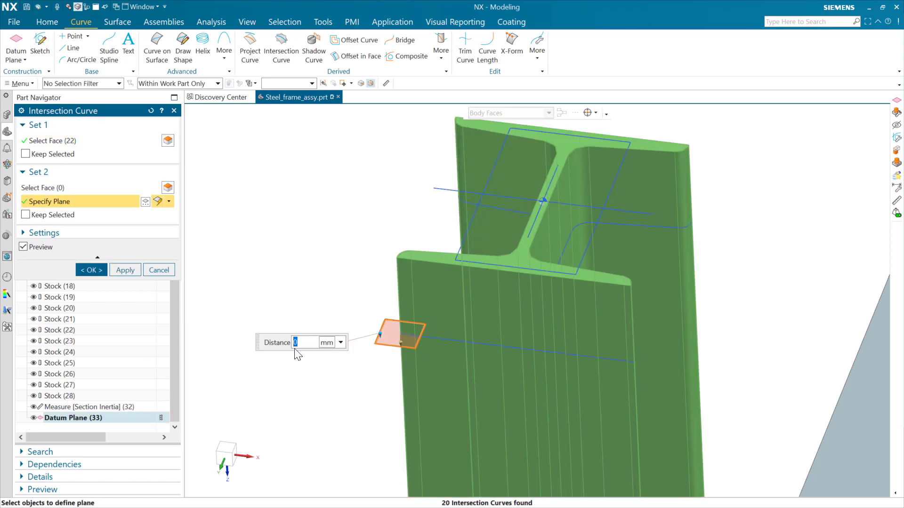
{"action": "left_click", "coordinate": [89, 270]}
Show the model in wireframe and hide the first Section Inertia measurement in the model history.
{"action": "middle_click_drag", "start_coordinate": [339, 333], "coordinate": [323, 313]}
{"action": "right_click_drag", "start_coordinate": [323, 312], "coordinate": [329, 349]}
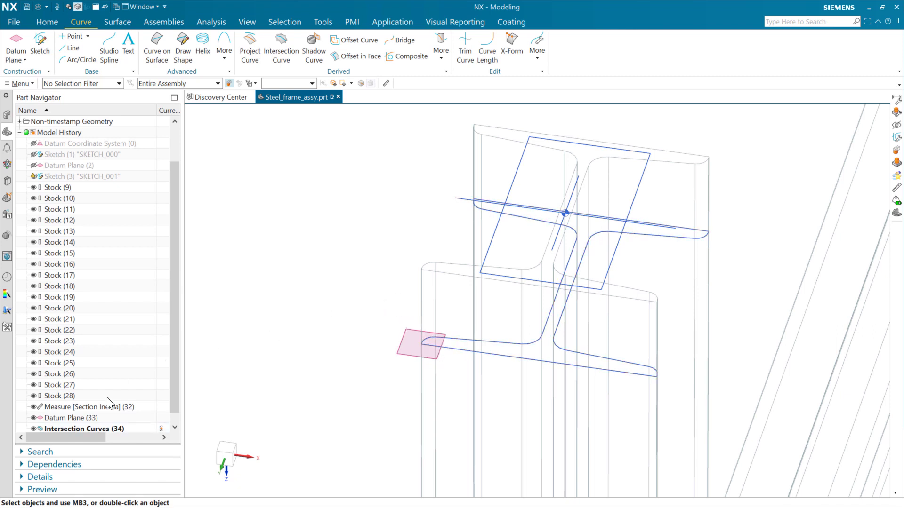
{"action": "scroll", "coordinate": [78, 418], "scroll_direction": "down", "scroll_amount": 1}
{"action": "left_click", "coordinate": [33, 396]}
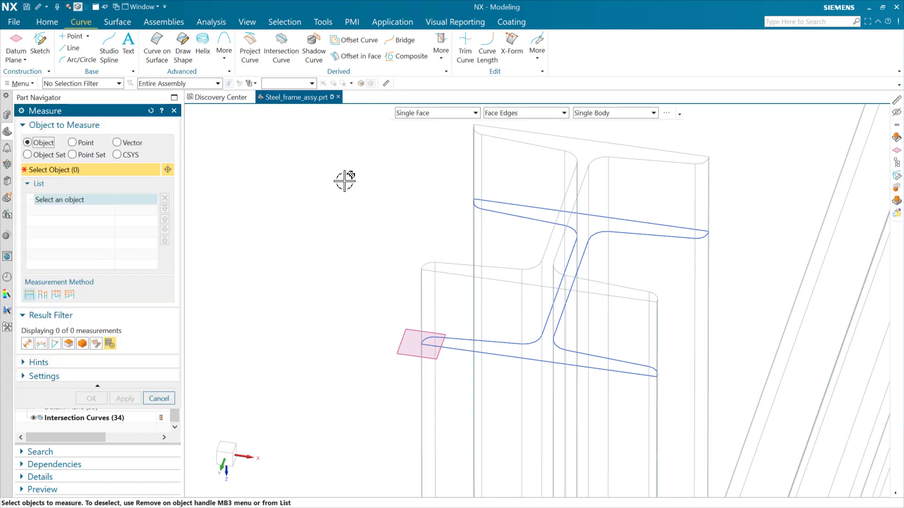
Restrict curve selection to Feature Curves and measure the section inertia of the I-beam's intersection curves.
{"action": "left_click", "coordinate": [518, 115]}
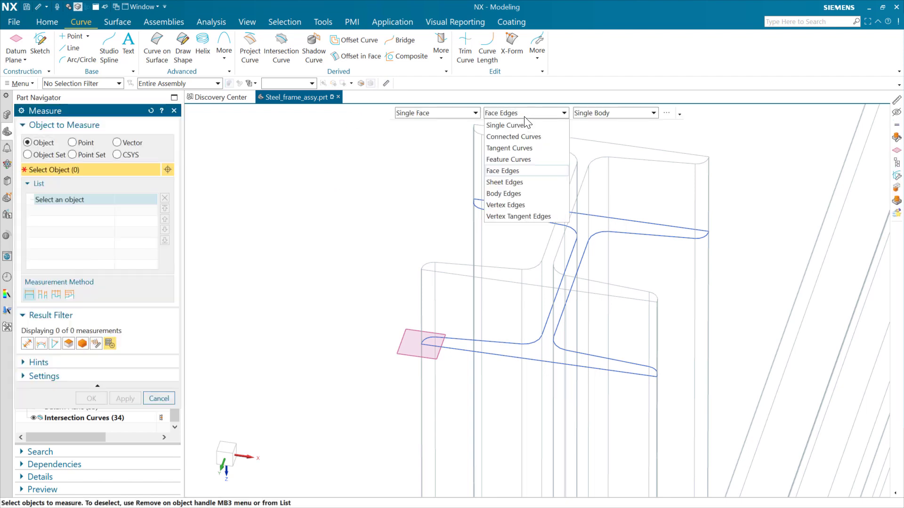
{"action": "left_click", "coordinate": [531, 160]}
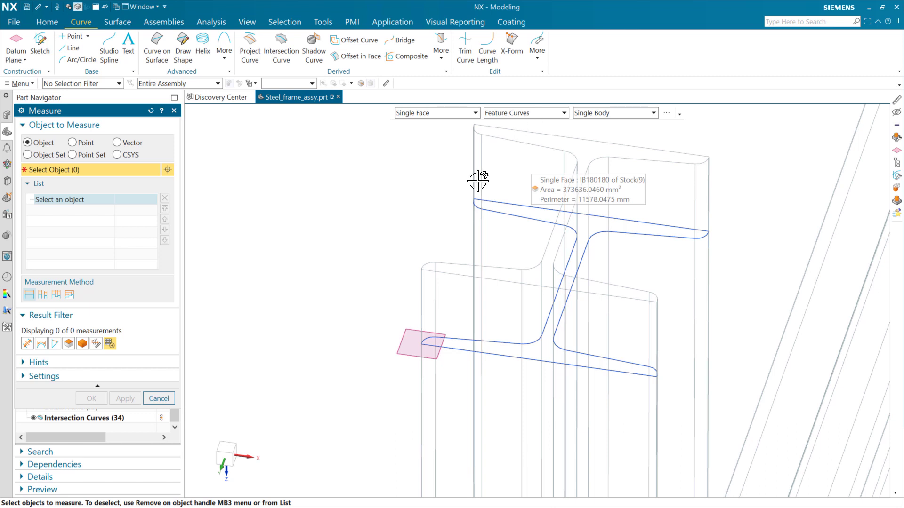
{"action": "left_click", "coordinate": [496, 342]}
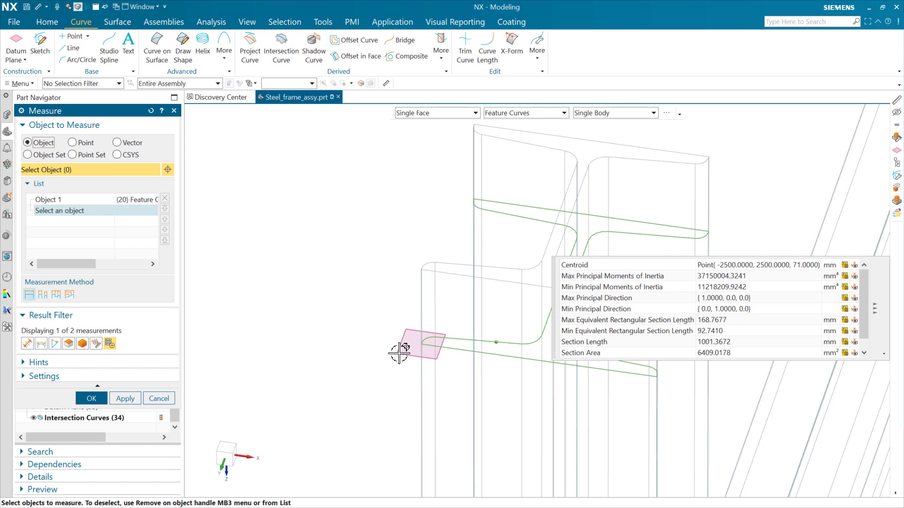
Close the I-beam measurement without applying it and open the pinned part hp_blade_mm.prt, displayed in wireframe.
{"action": "left_click", "coordinate": [155, 398]}
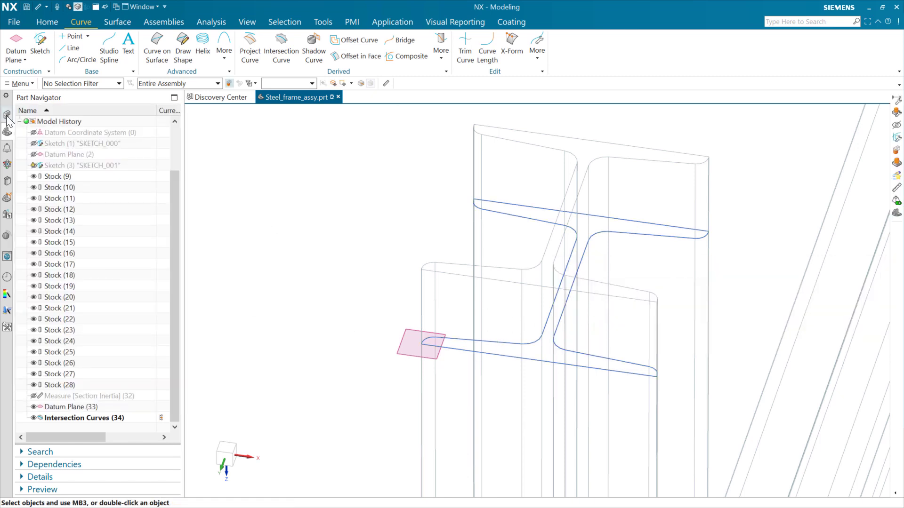
{"action": "left_click", "coordinate": [7, 277]}
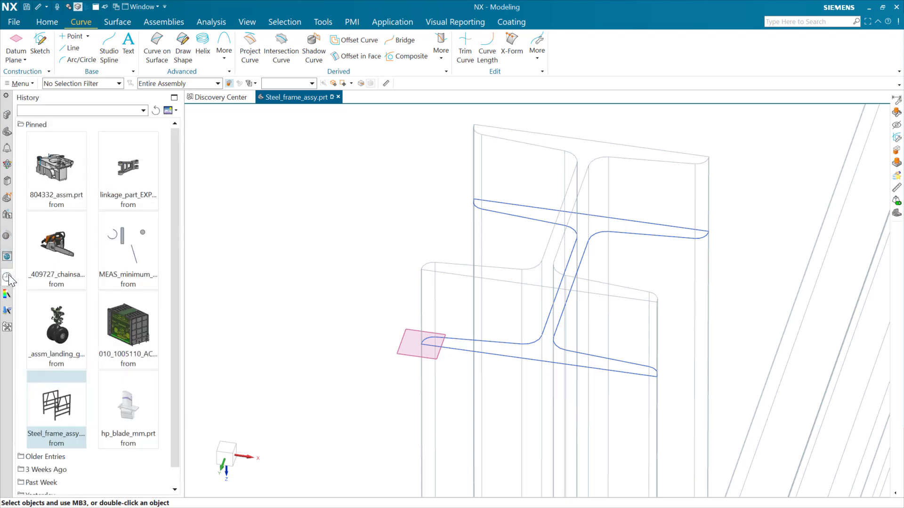
{"action": "left_click", "coordinate": [128, 405]}
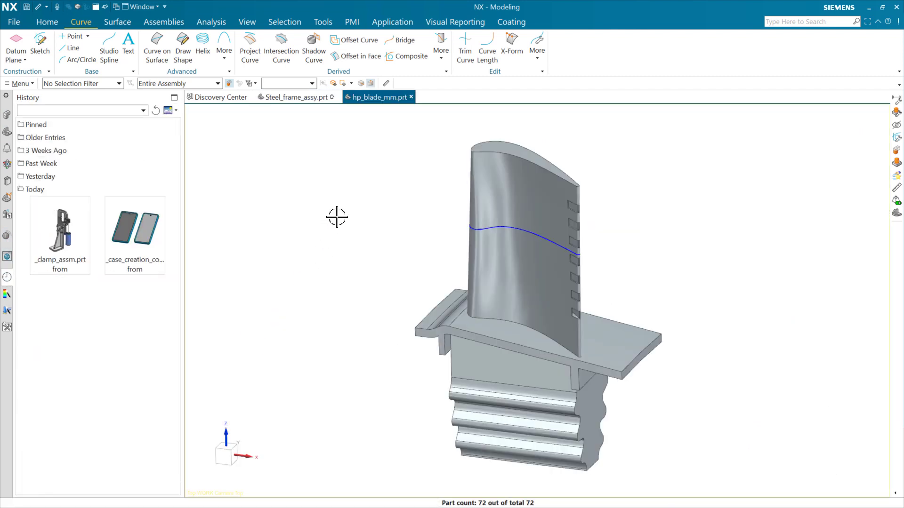
{"action": "mouse_move", "coordinate": [361, 282]}
{"action": "middle_mouse_down"}
{"action": "mouse_move", "coordinate": [359, 292]}
{"action": "mouse_move", "coordinate": [484, 269]}
{"action": "mouse_move", "coordinate": [446, 258]}
{"action": "mouse_move", "coordinate": [447, 272]}
{"action": "middle_mouse_up"}
{"action": "scroll", "coordinate": [456, 250], "scroll_direction": "up", "scroll_amount": 5}
{"action": "middle_click_drag", "start_coordinate": [470, 220], "coordinate": [373, 324], "text": "shift"}
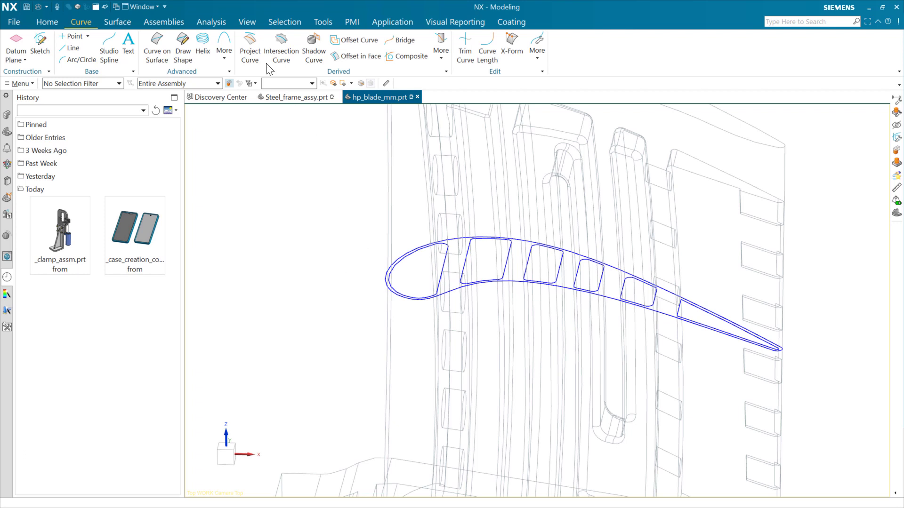
Examine the blade's view section at the section curves, including its cap and section curve settings, without keeping changes.
{"action": "left_click", "coordinate": [249, 21]}
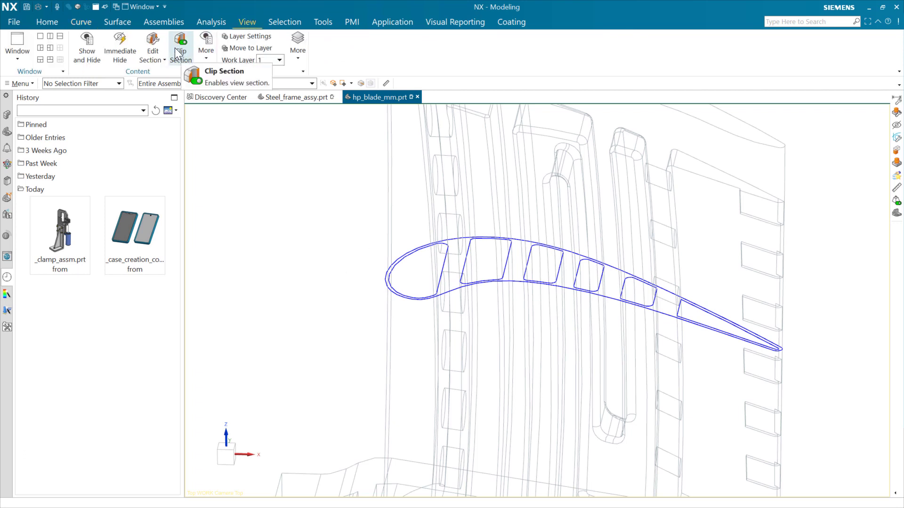
{"action": "left_click", "coordinate": [152, 47]}
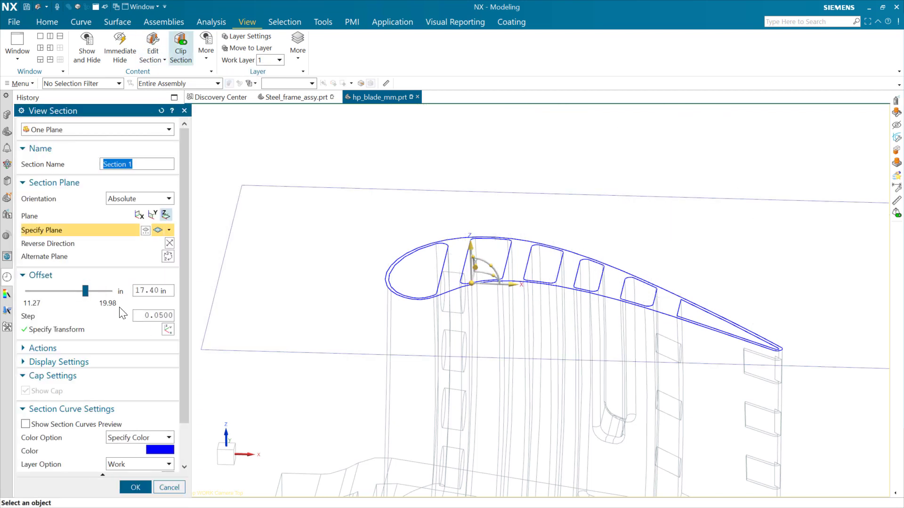
{"action": "scroll", "coordinate": [109, 367], "scroll_direction": "down", "scroll_amount": 2}
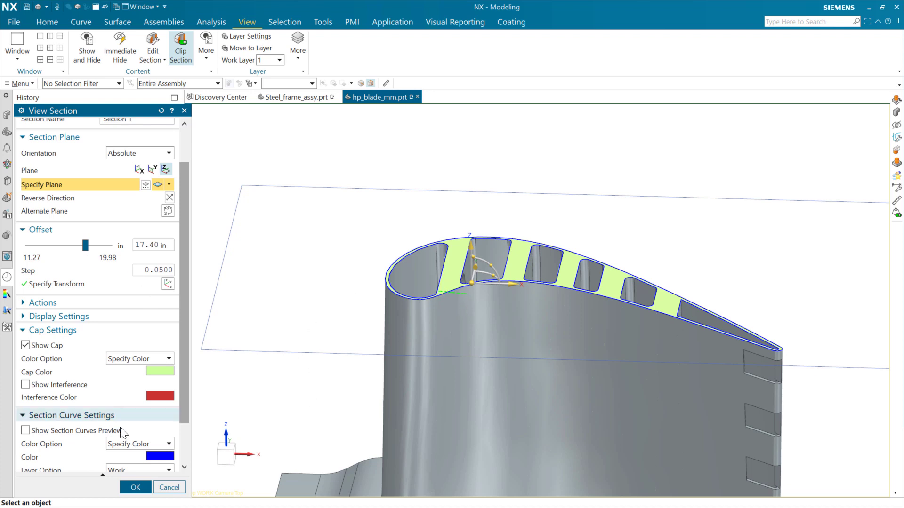
{"action": "left_click", "coordinate": [167, 487]}
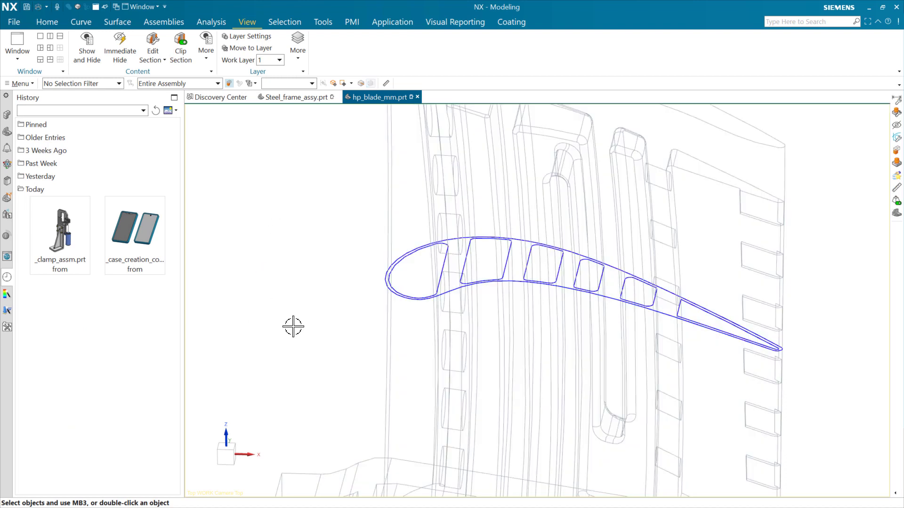
Measure the section inertia of all the blade's section curves as one object set, with the Others result filter turned on.
{"action": "middle_click_drag", "start_coordinate": [284, 314], "coordinate": [272, 276]}
{"action": "middle_click_drag", "start_coordinate": [333, 266], "coordinate": [298, 230], "text": "shift"}
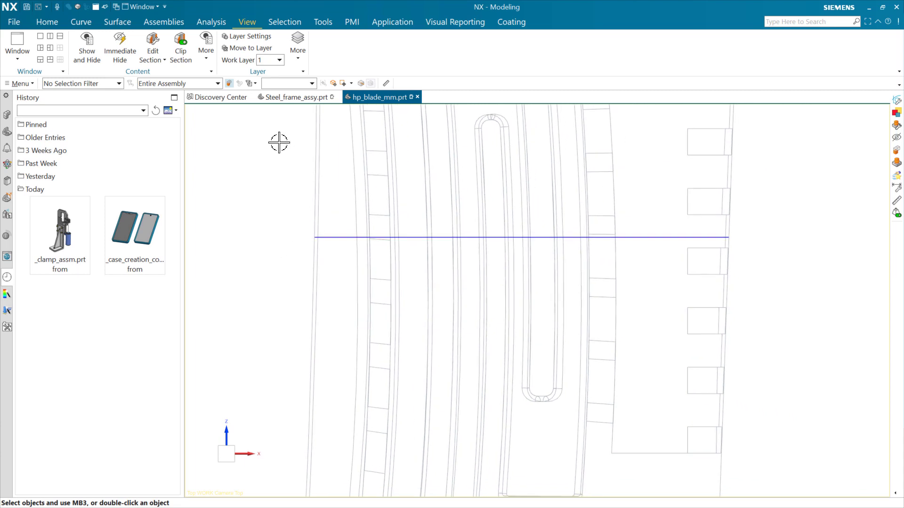
{"action": "left_click", "coordinate": [386, 83]}
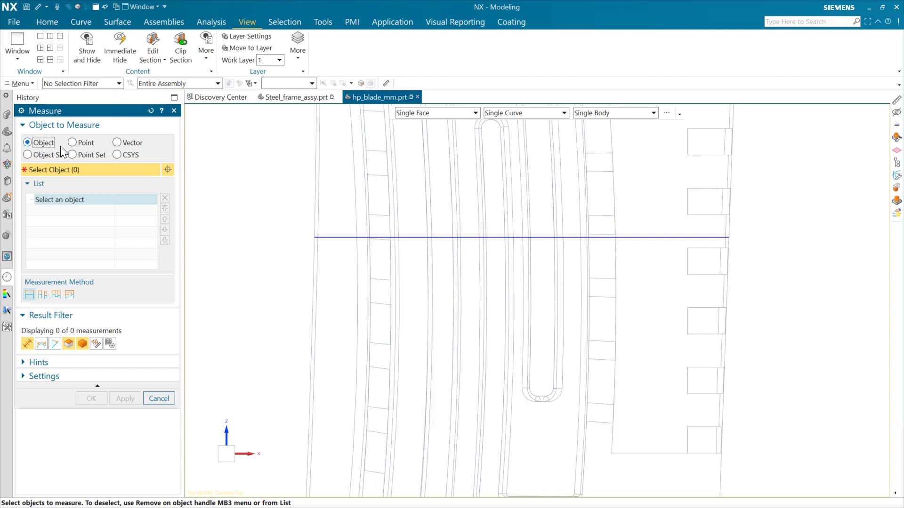
{"action": "left_click", "coordinate": [28, 154]}
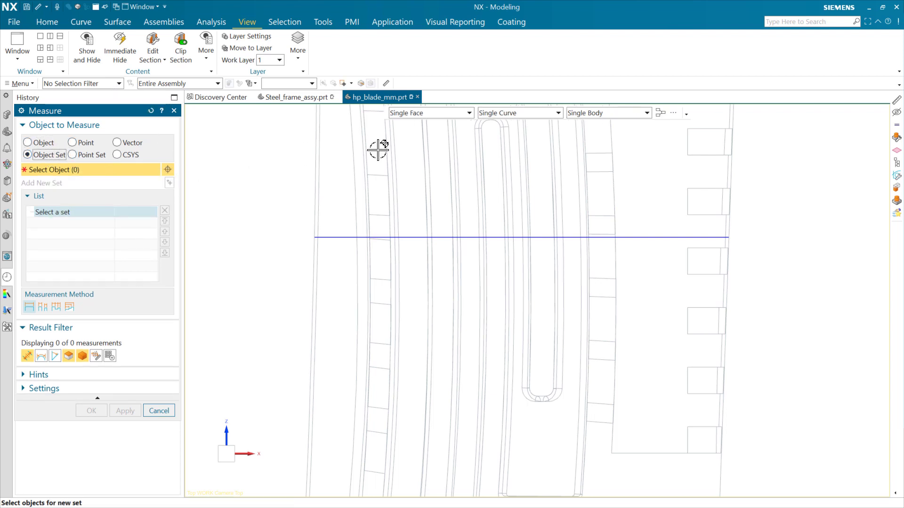
{"action": "left_click", "coordinate": [519, 113]}
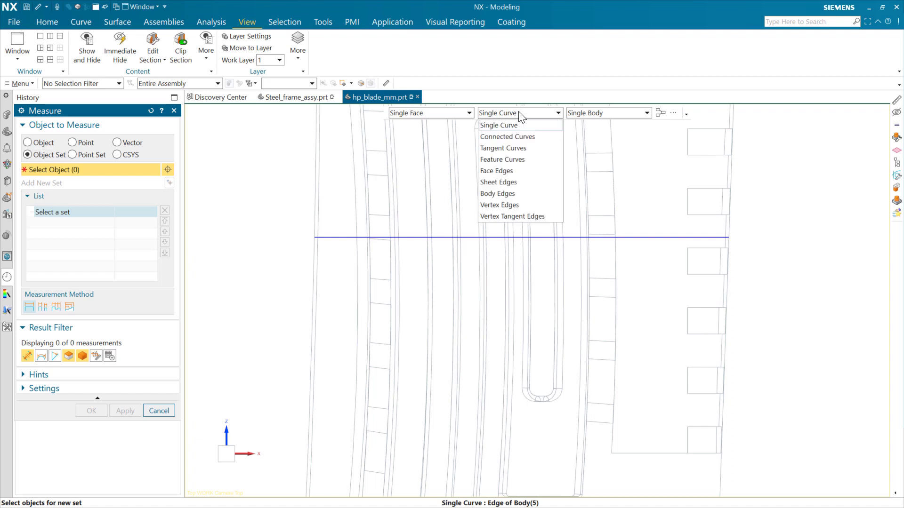
{"action": "left_click", "coordinate": [518, 112]}
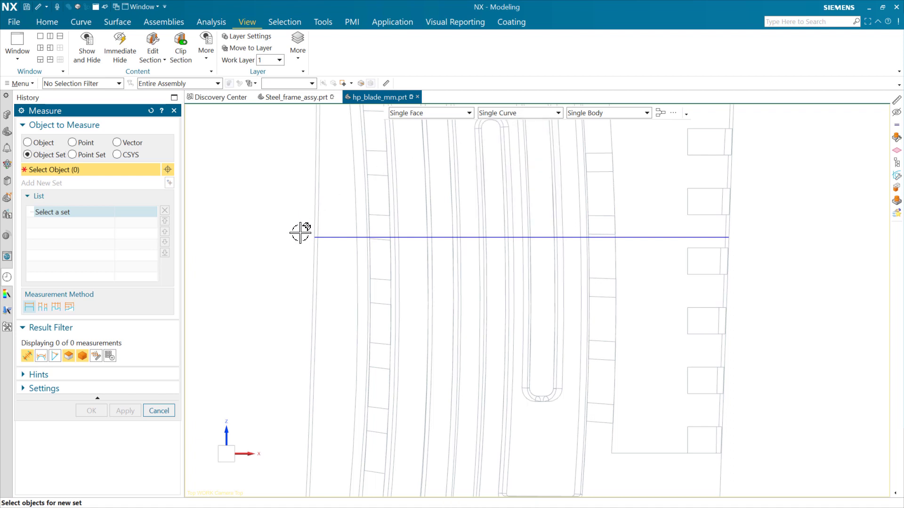
{"action": "left_click_drag", "start_coordinate": [752, 241], "coordinate": [753, 241]}
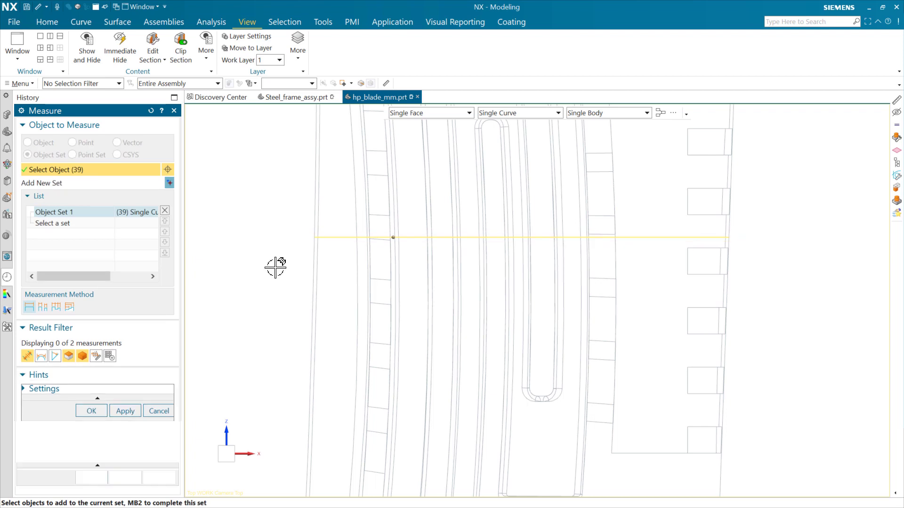
{"action": "middle_click_drag", "start_coordinate": [261, 244], "coordinate": [223, 301]}
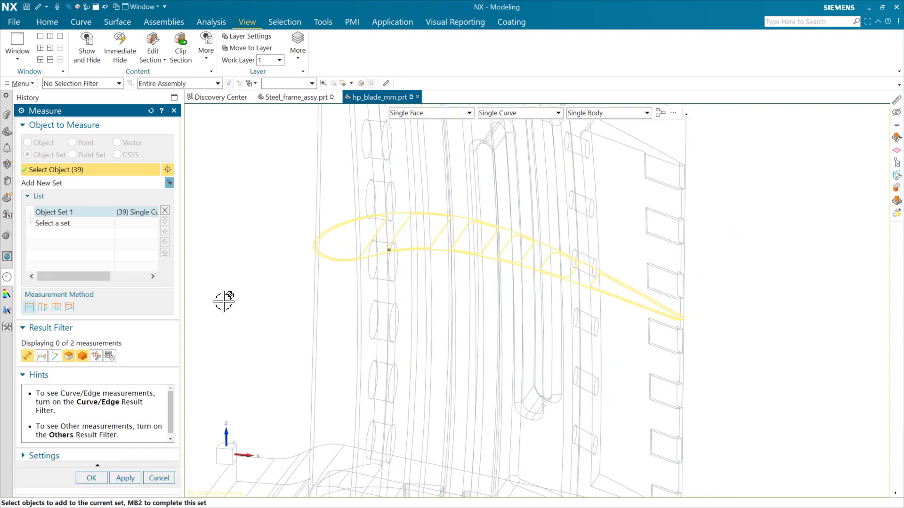
{"action": "left_click", "coordinate": [109, 356]}
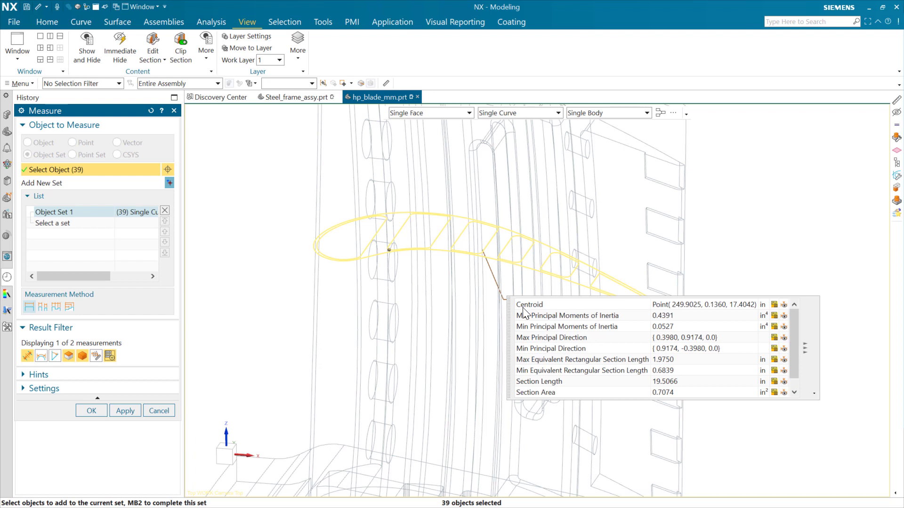